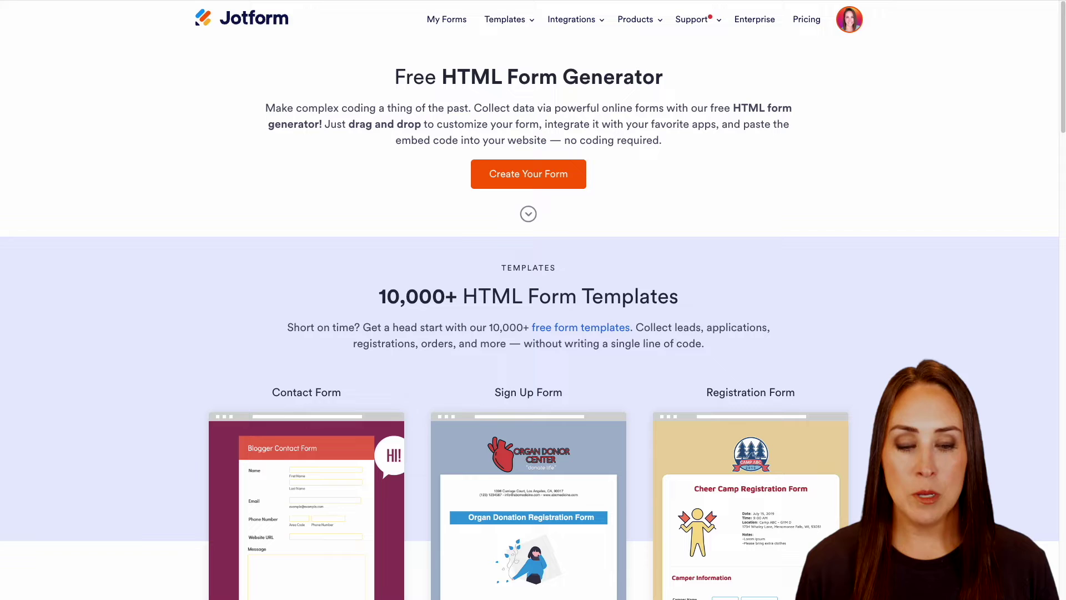
Scroll down the Free HTML Form Generator page to view templates, then back up.
scroll(529, 300, down, 3)
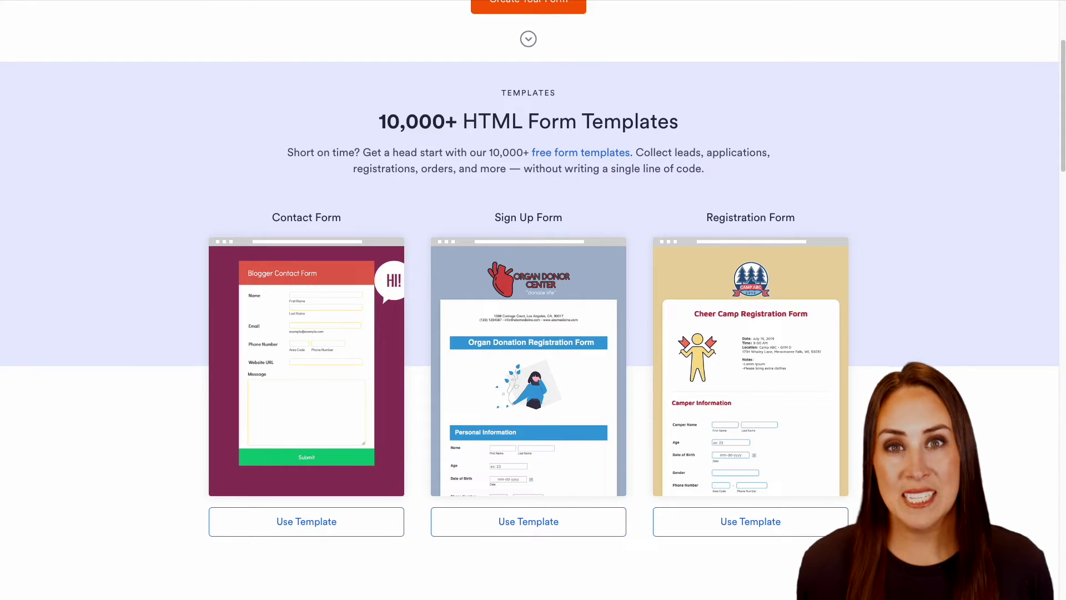
scroll(538, 182, up, 3)
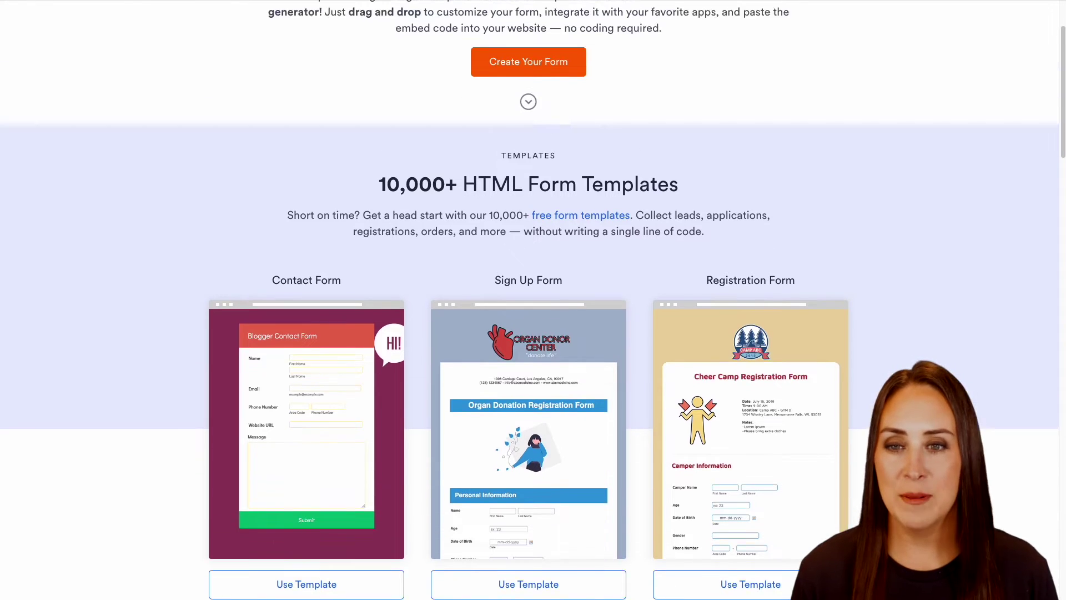
Start a new form and browse Industries and Professions to the Esthetician Forms templates.
click(523, 175)
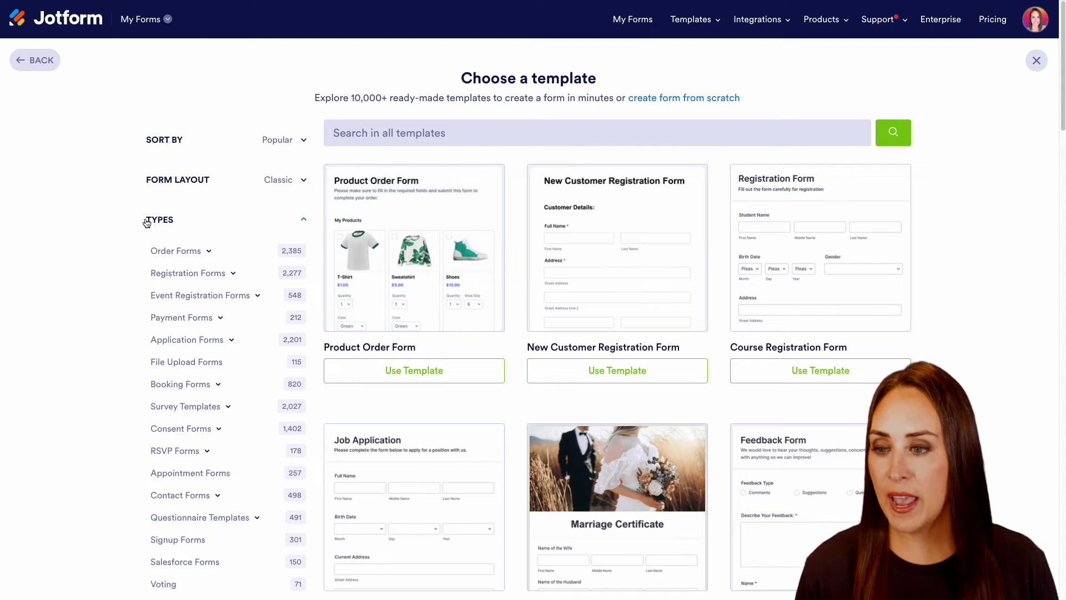
scroll(118, 471, down, 8)
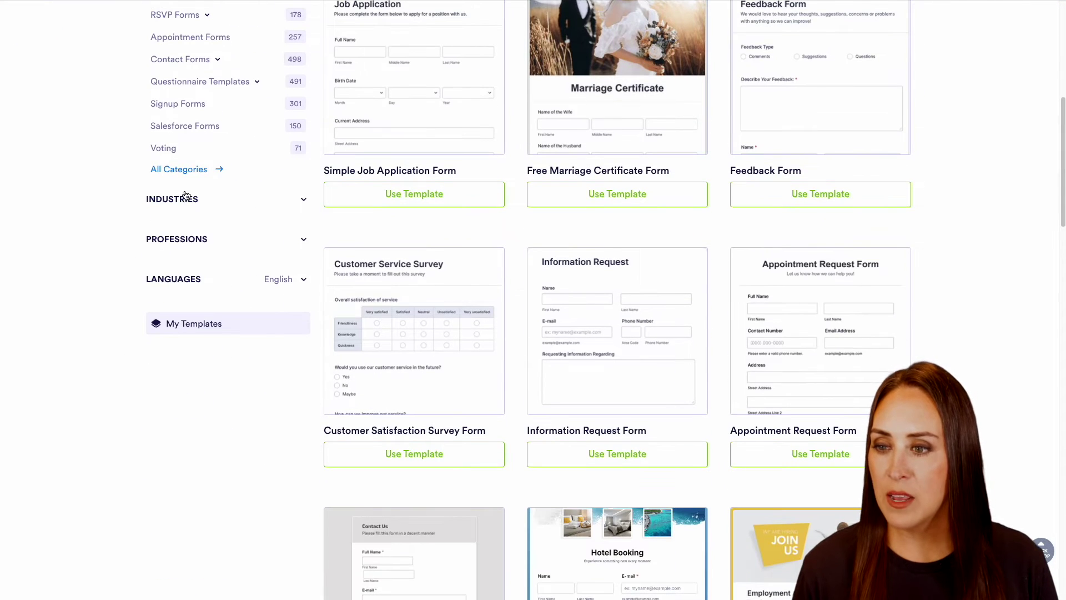
click(186, 198)
click(173, 436)
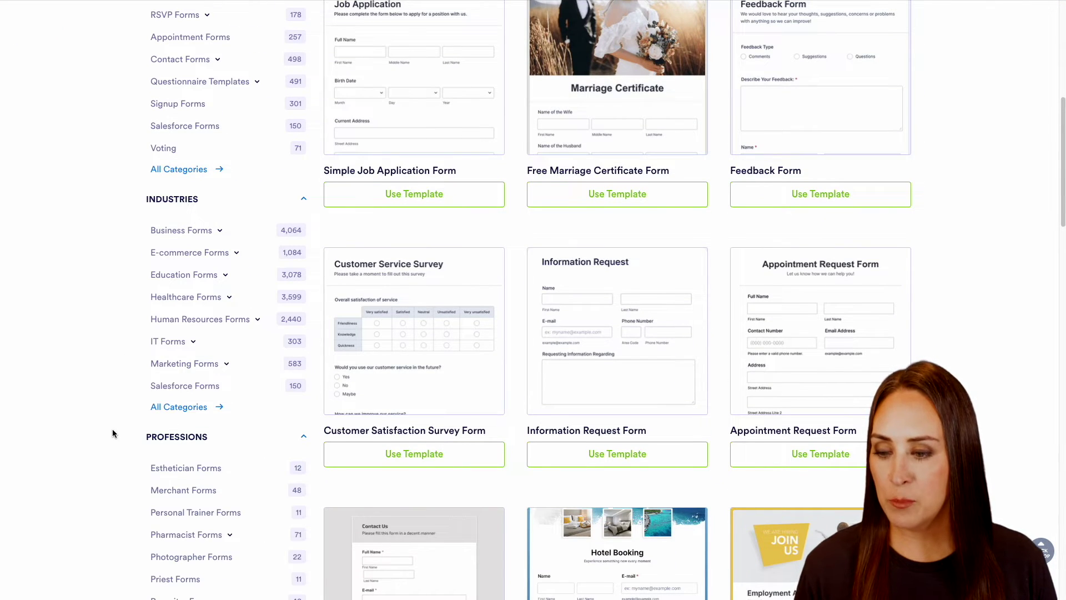
scroll(112, 430, down, 5)
scroll(112, 433, down, 2)
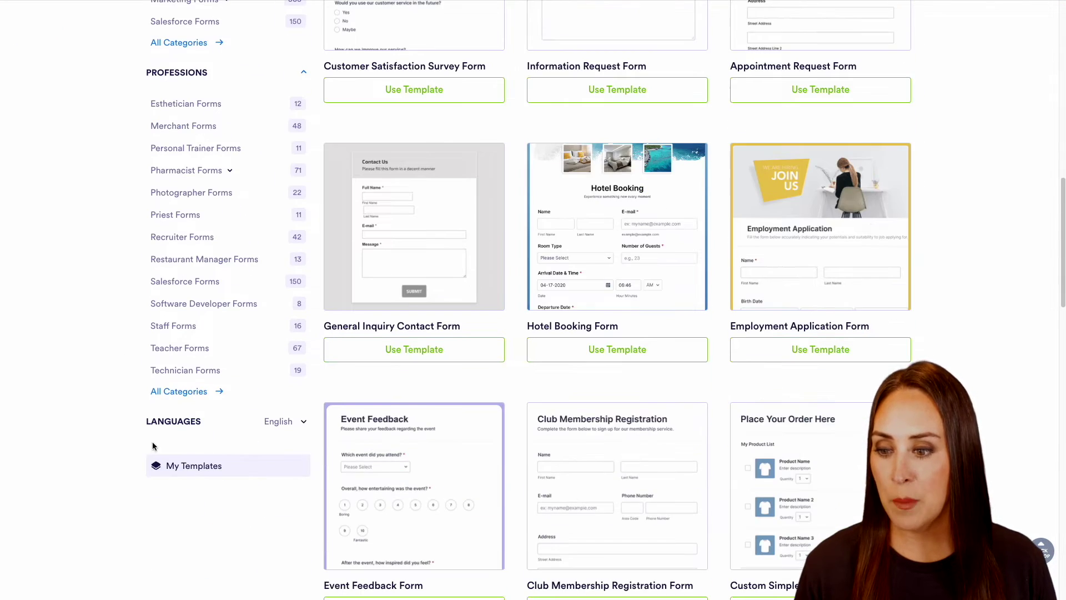
click(187, 426)
scroll(187, 428, up, 3)
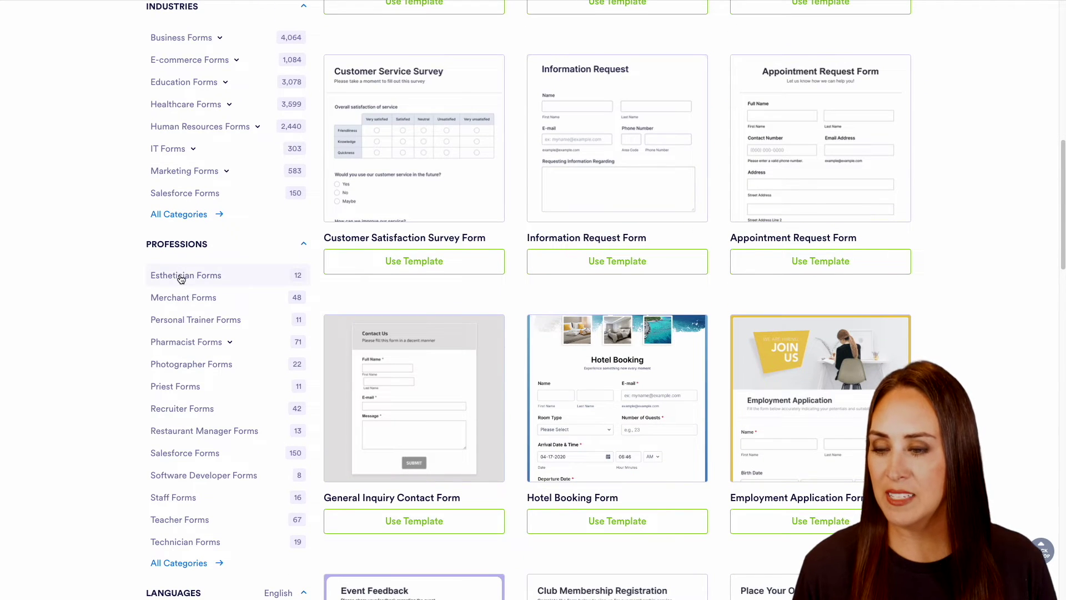
click(181, 276)
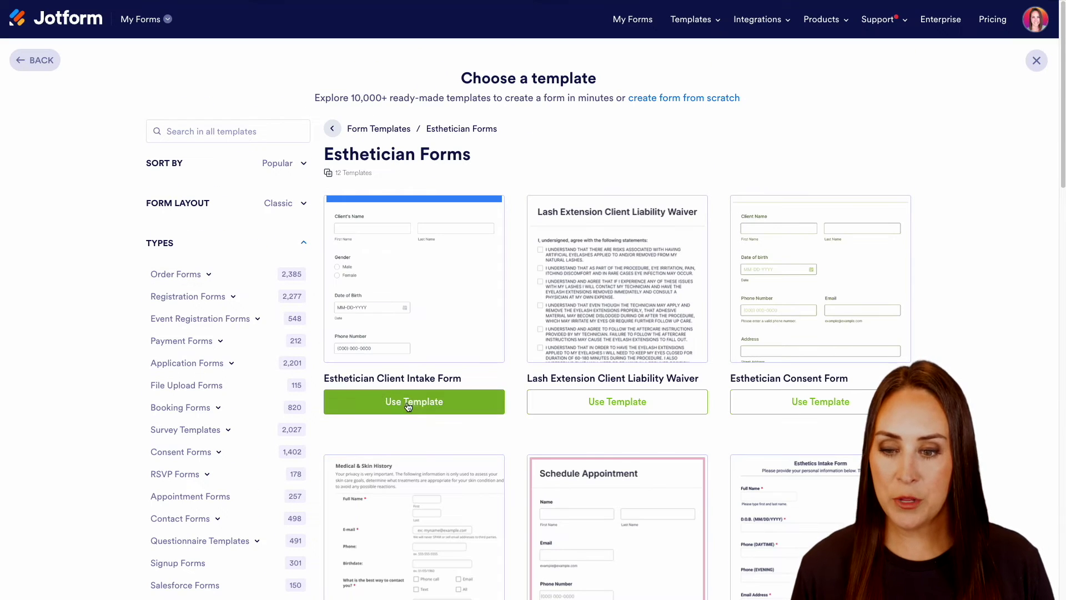
Use the Esthetician Client Intake Form template and scroll through its conditions, skin care and health questions.
click(467, 405)
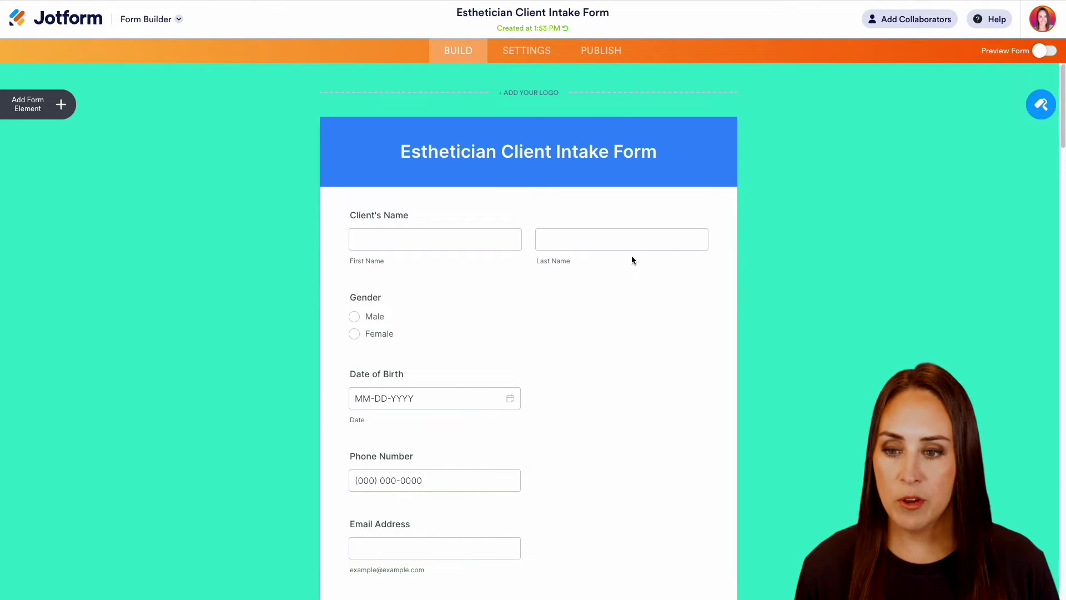
scroll(654, 470, down, 5)
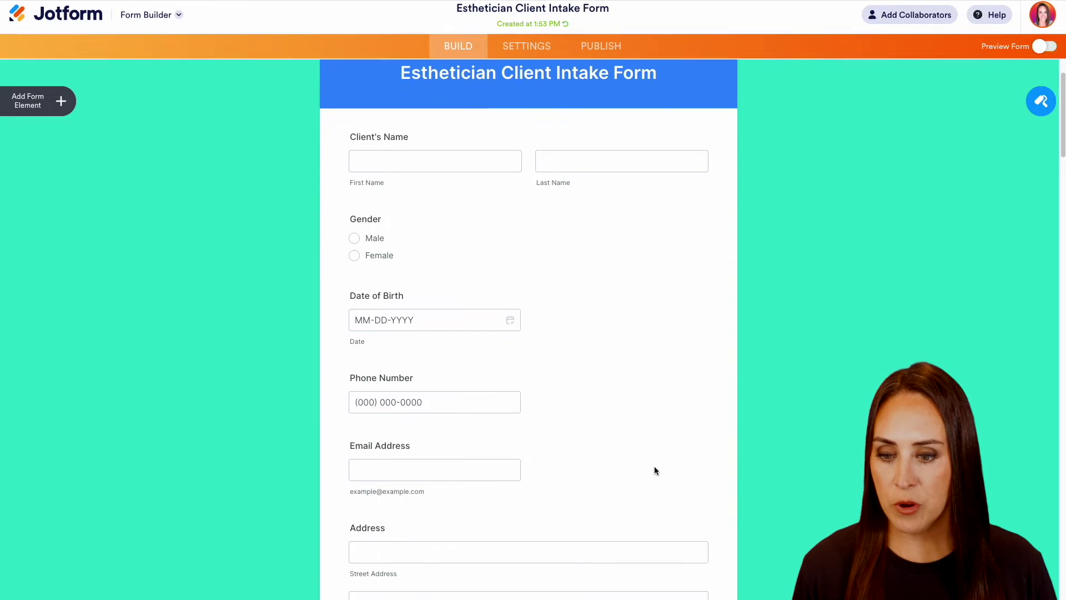
scroll(655, 471, down, 5)
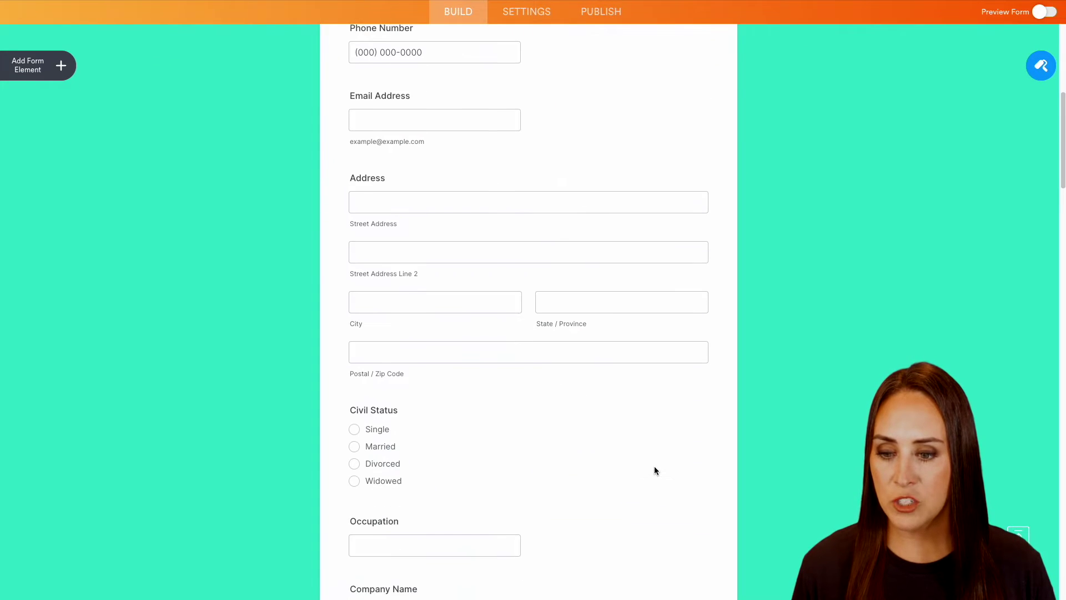
scroll(655, 470, down, 5)
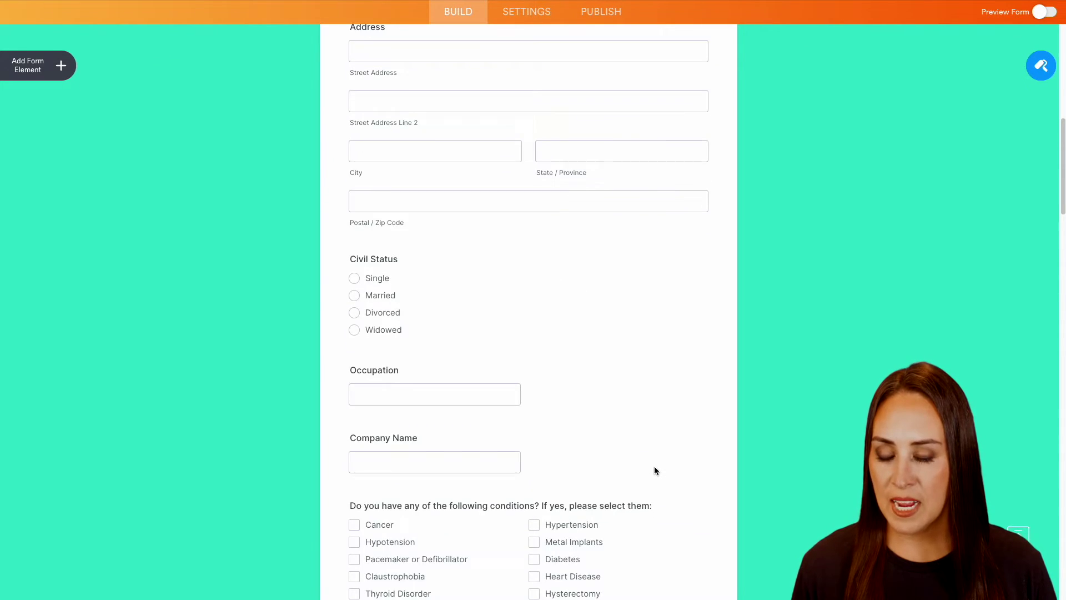
scroll(654, 470, down, 7)
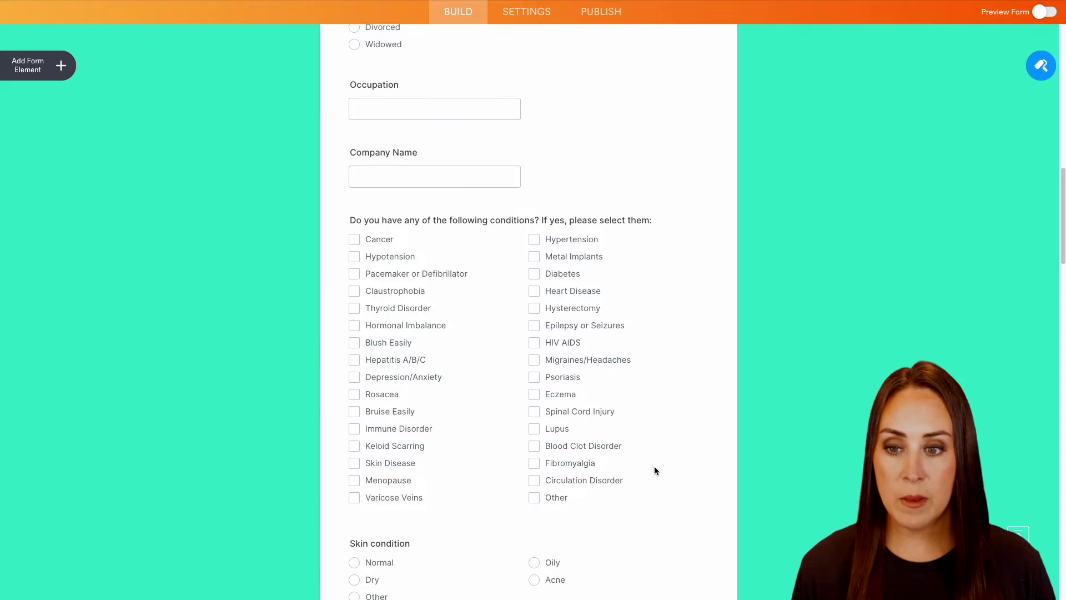
scroll(654, 470, down, 7)
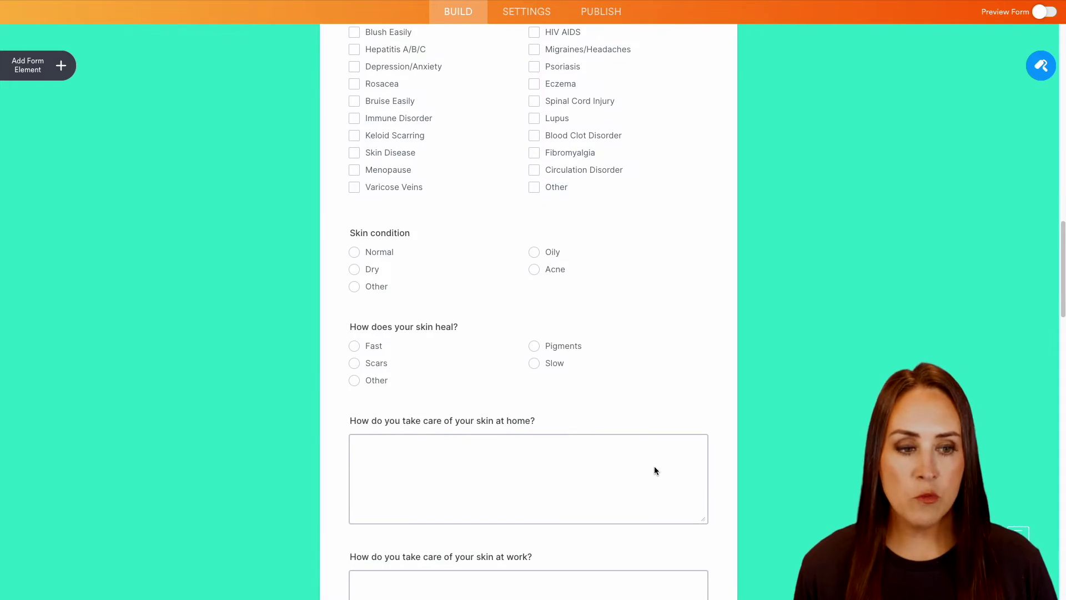
scroll(655, 470, down, 7)
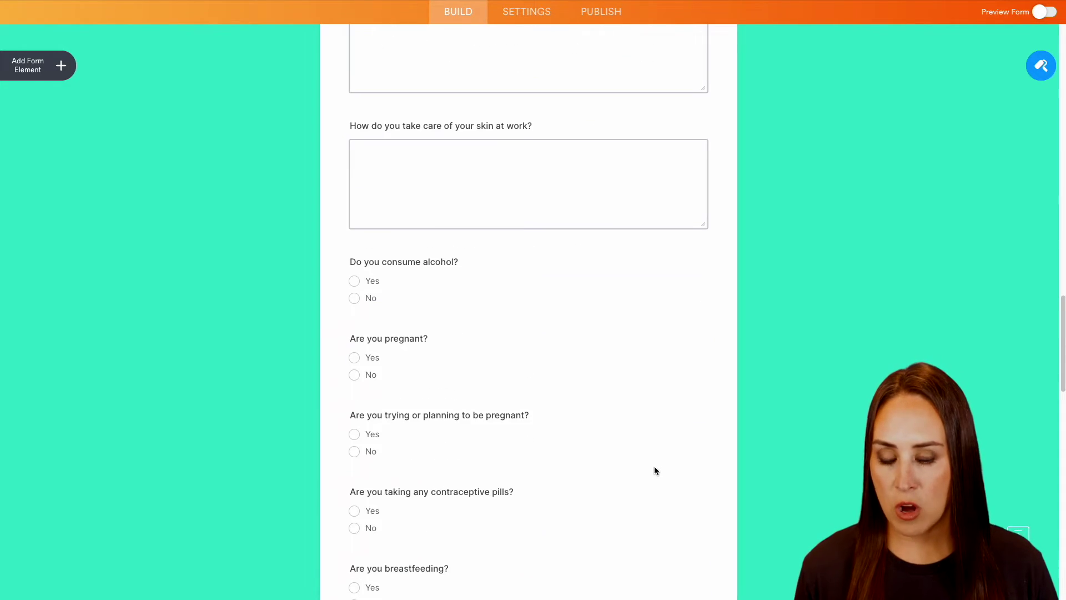
scroll(654, 470, down, 5)
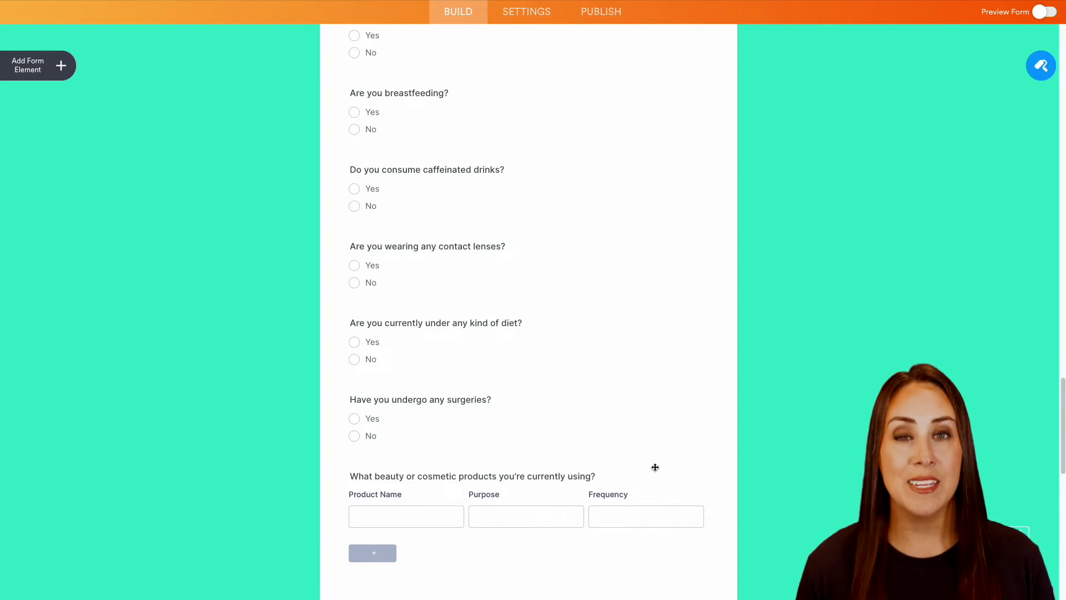
scroll(715, 338, up, 20)
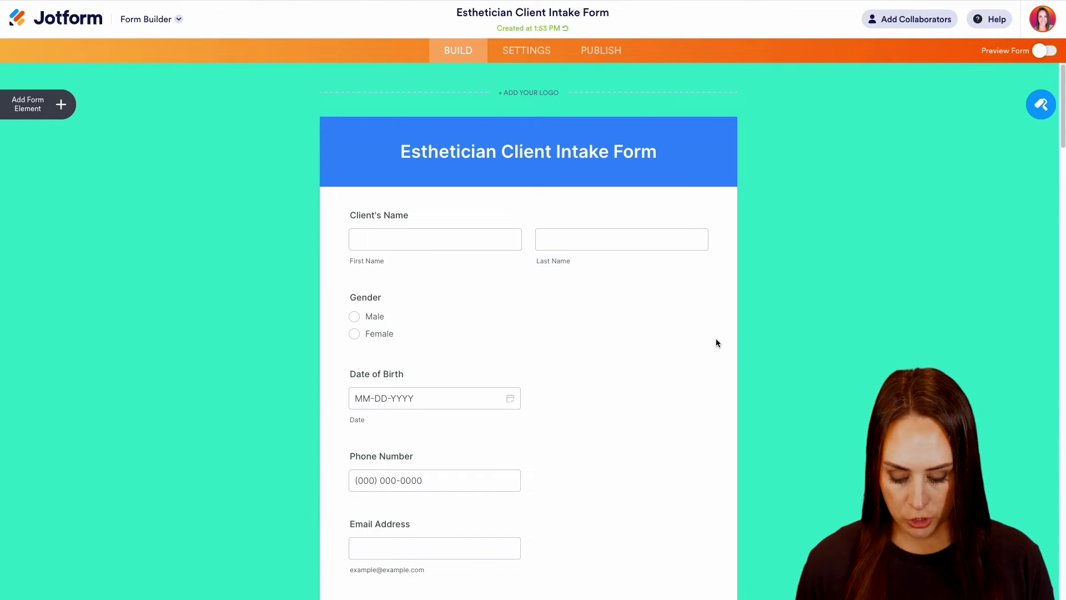
Select all 32 form elements, mark them Required, check down to Submit, then deselect.
key(ctrl+a)
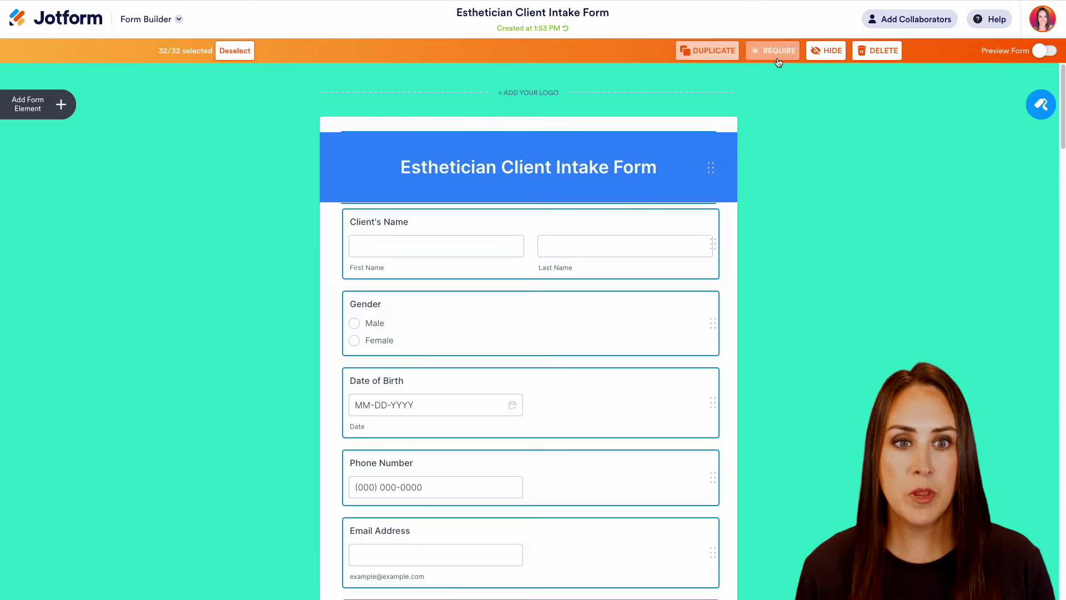
click(776, 51)
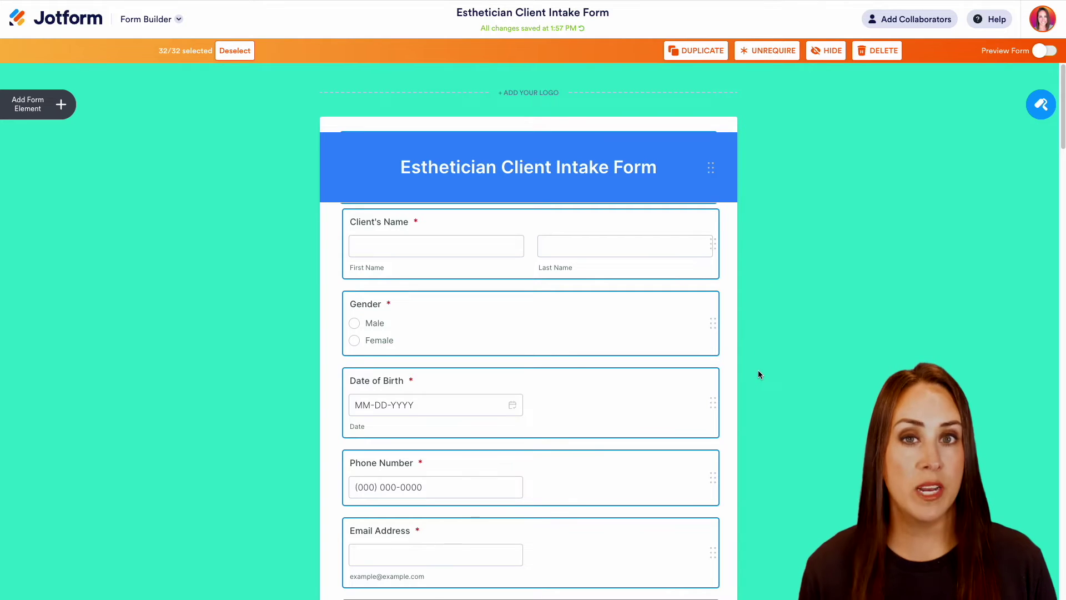
scroll(759, 374, down, 20)
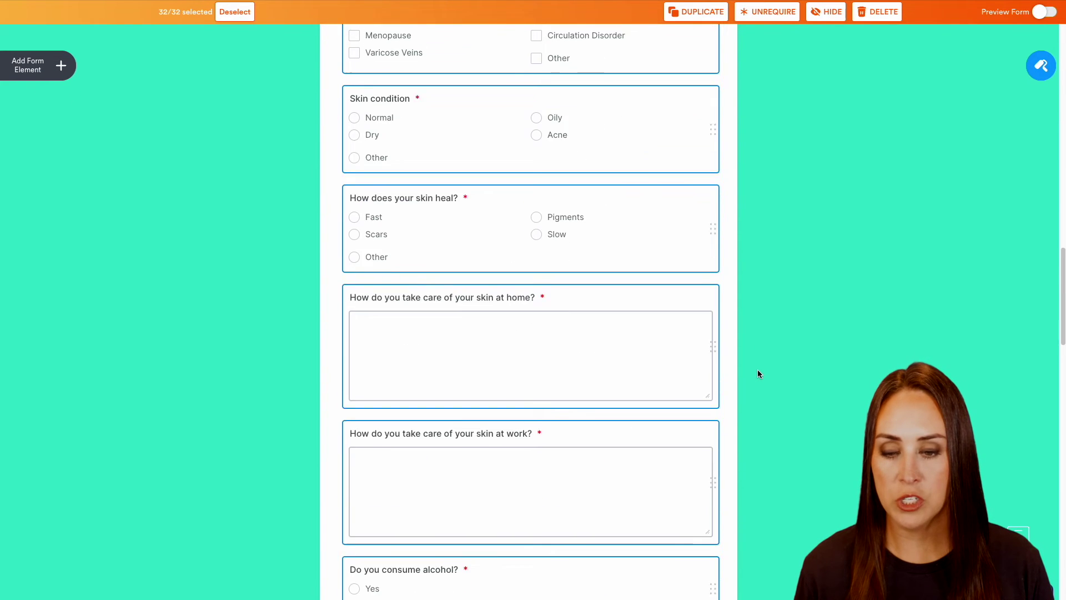
scroll(759, 374, down, 20)
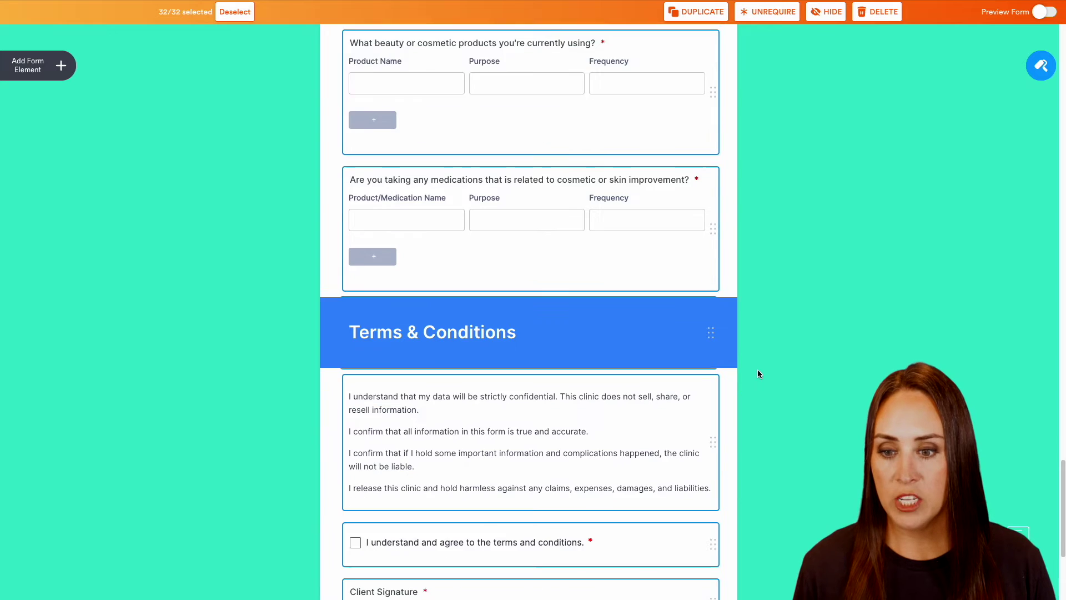
scroll(757, 368, down, 2)
scroll(752, 309, down, 3)
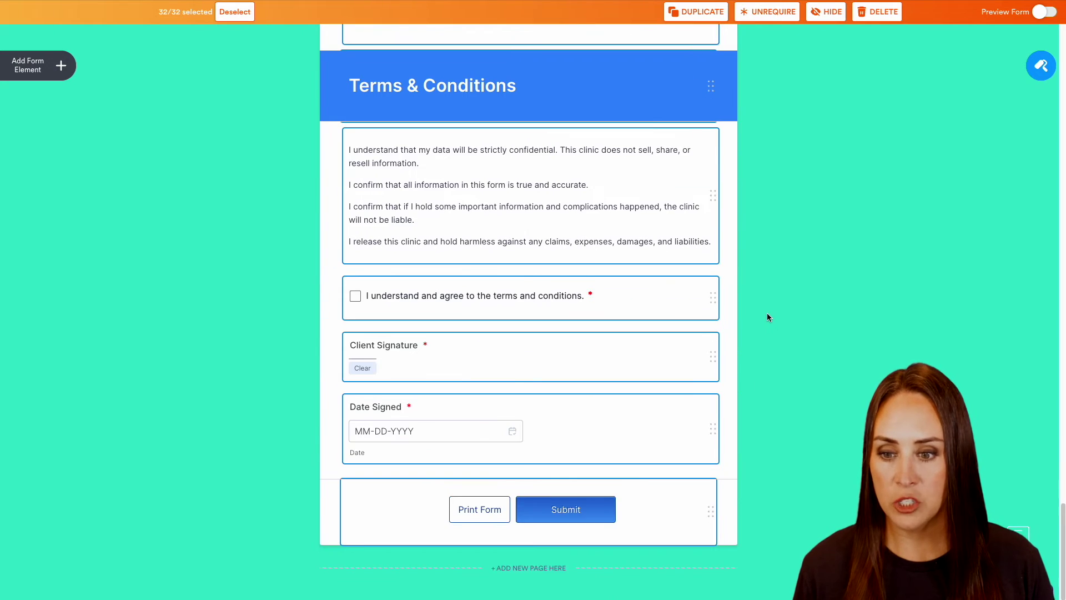
scroll(768, 317, up, 20)
click(768, 317)
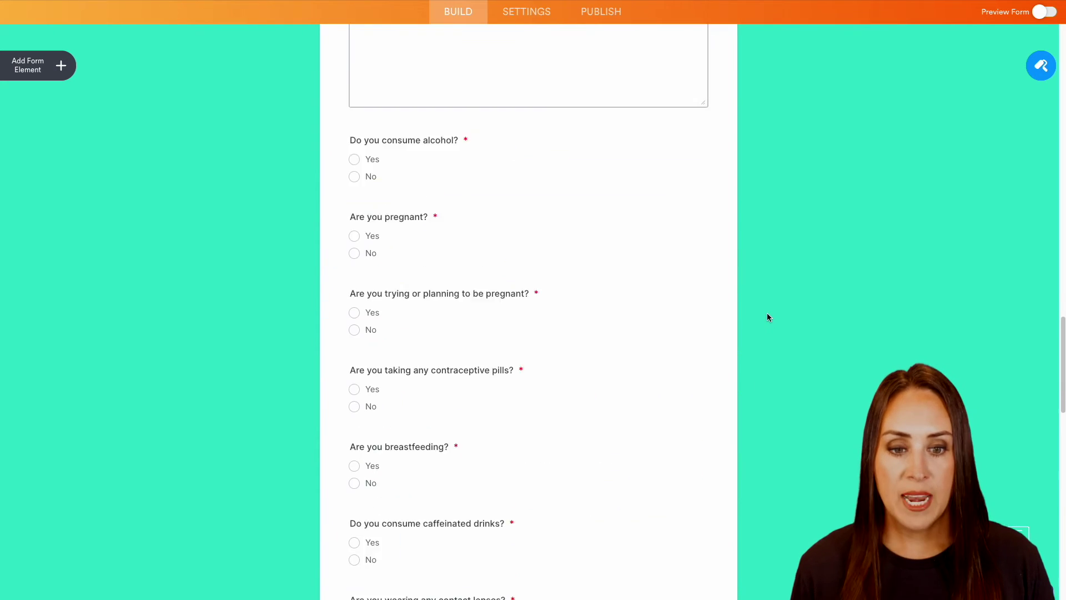
scroll(767, 317, up, 15)
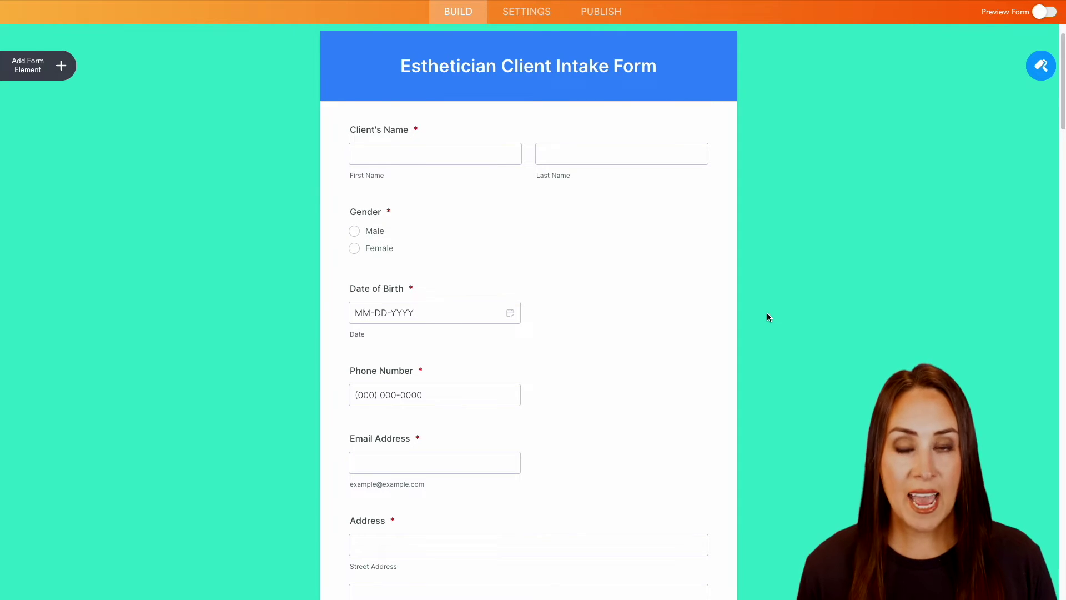
click(36, 66)
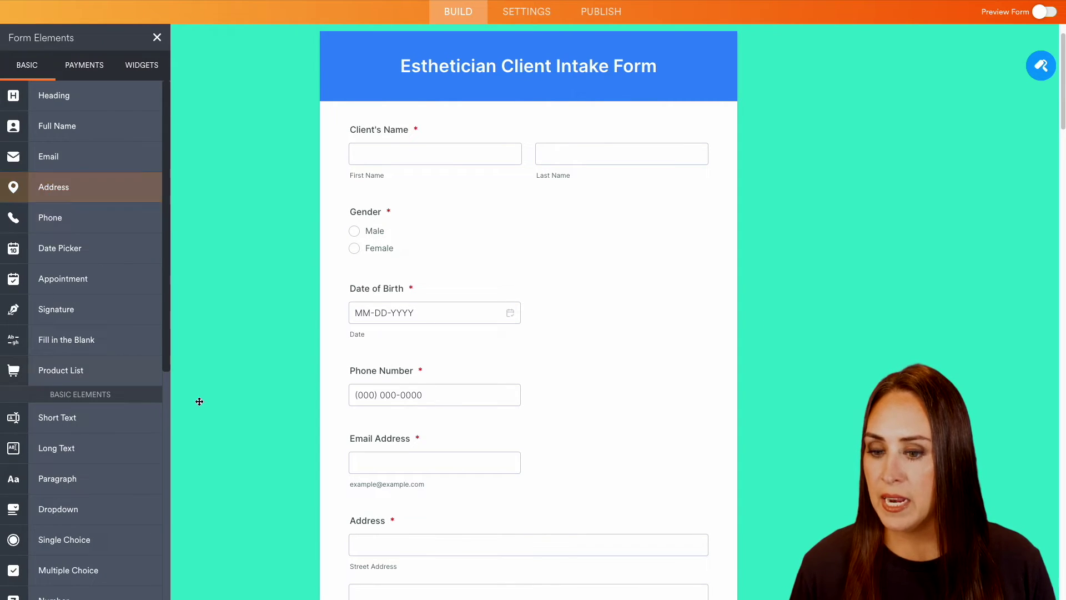
scroll(521, 455, down, 15)
scroll(521, 454, down, 20)
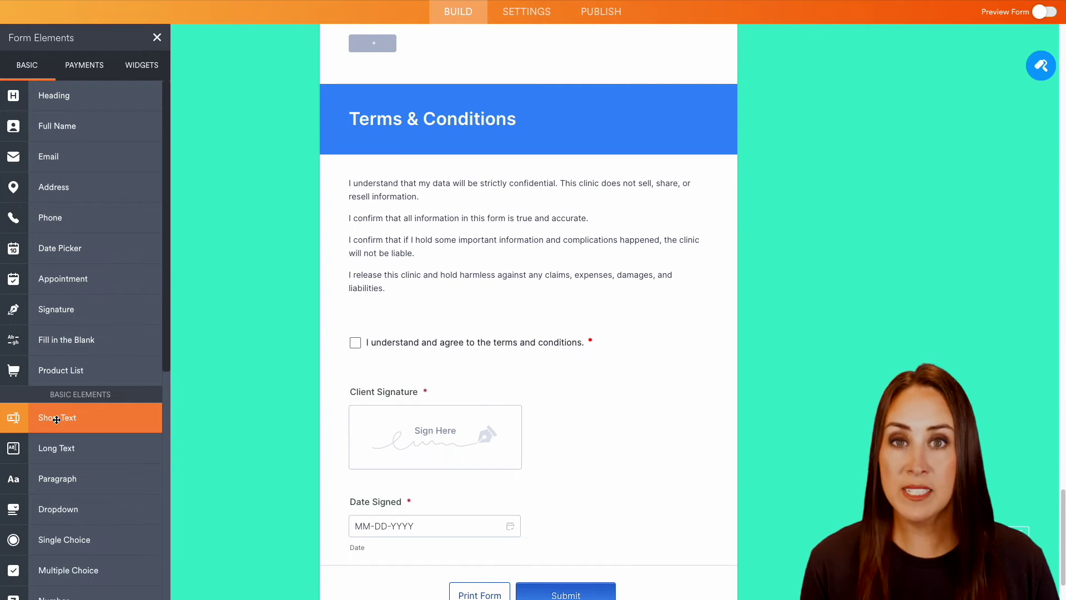
drag(57, 420, 432, 333)
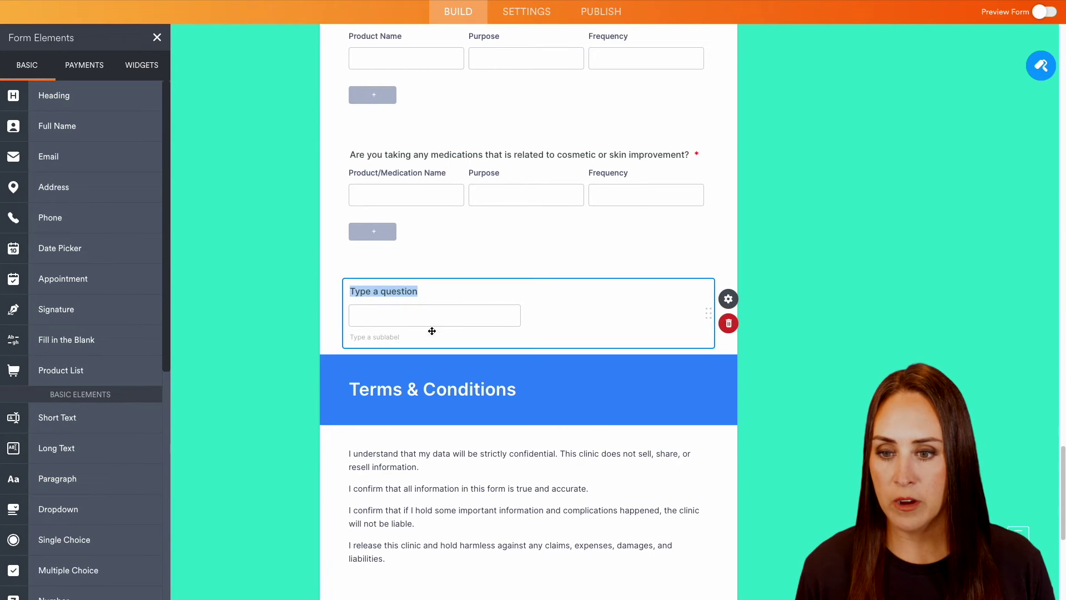
text(Any other comments or concerns)
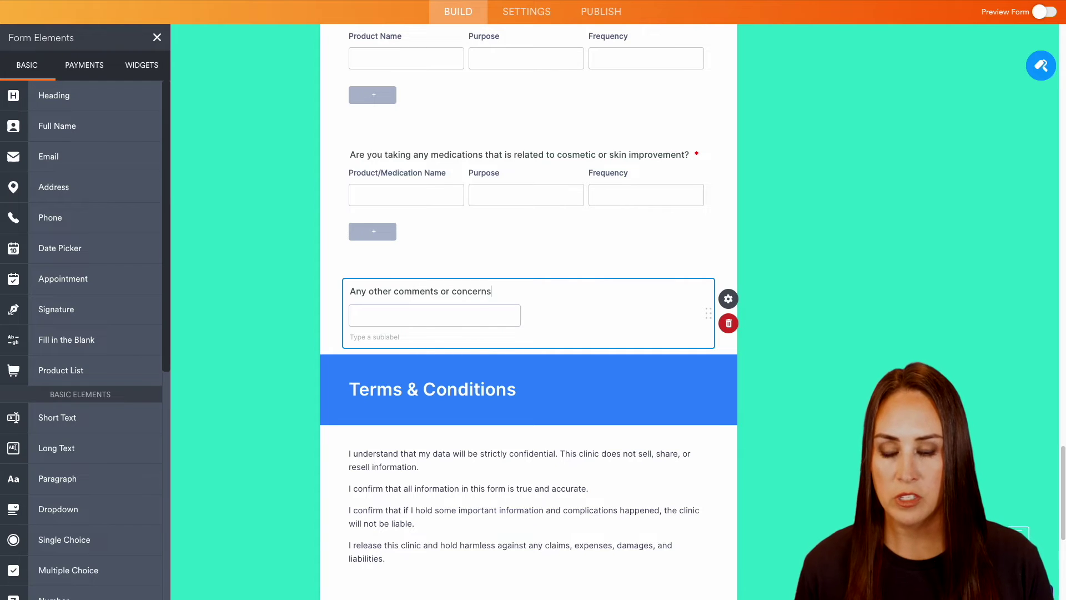
click(728, 299)
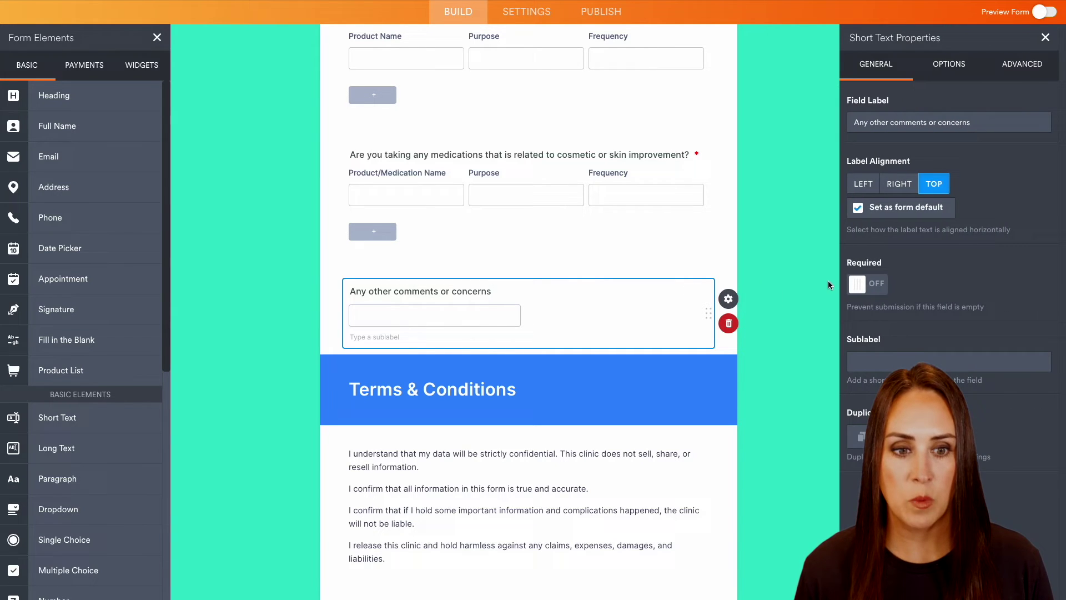
click(876, 284)
click(812, 306)
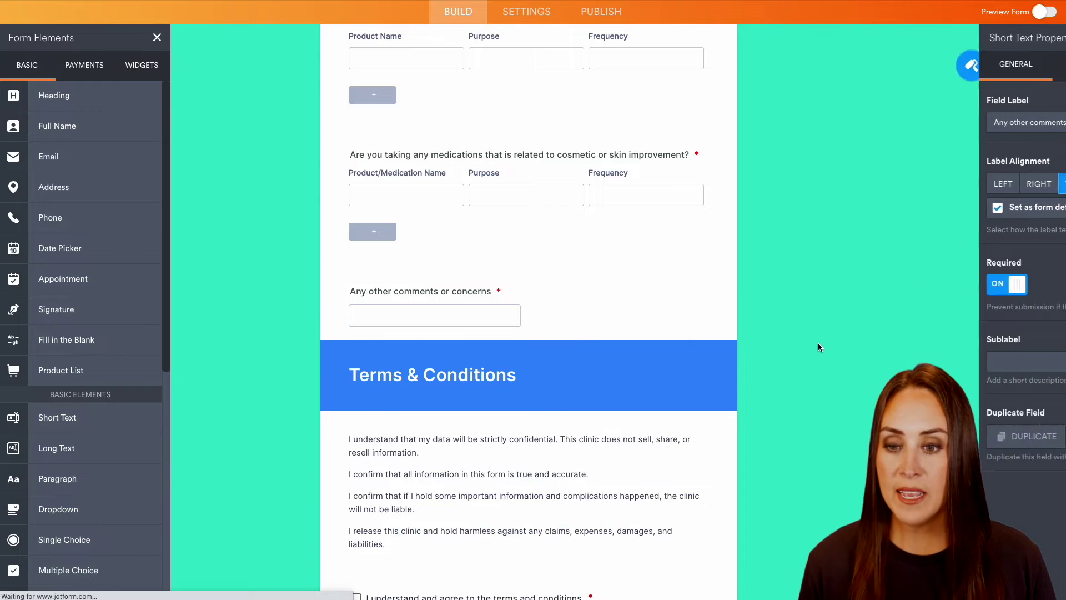
scroll(818, 281, down, 4)
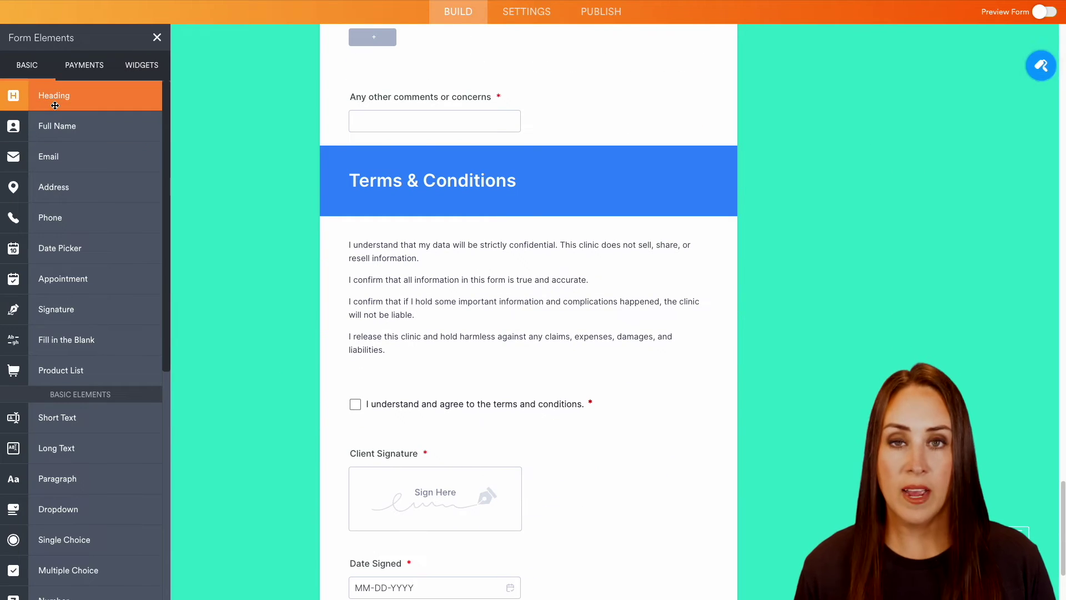
click(91, 64)
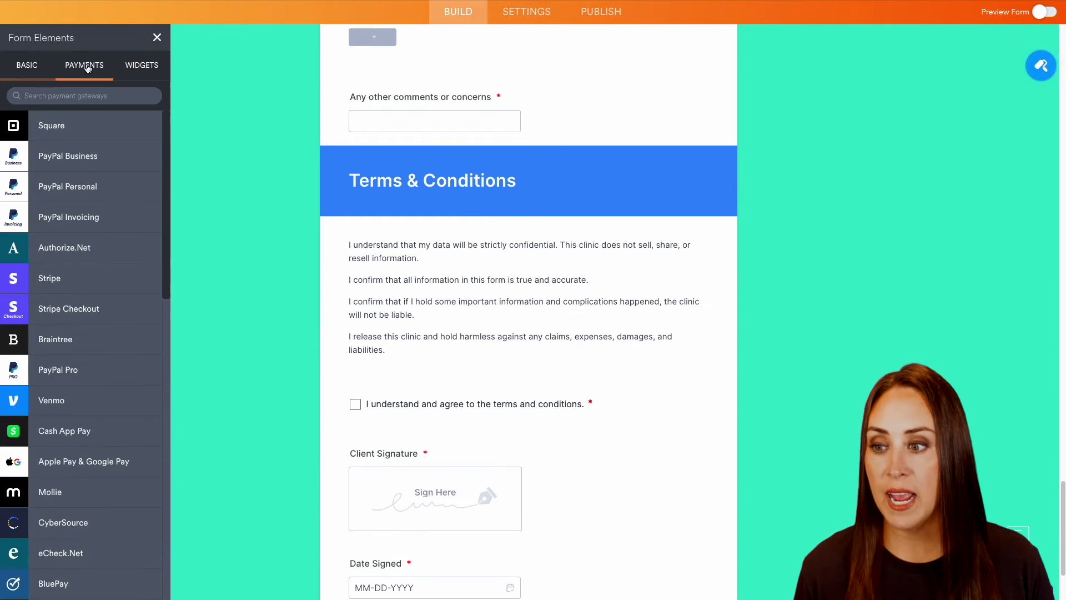
click(150, 69)
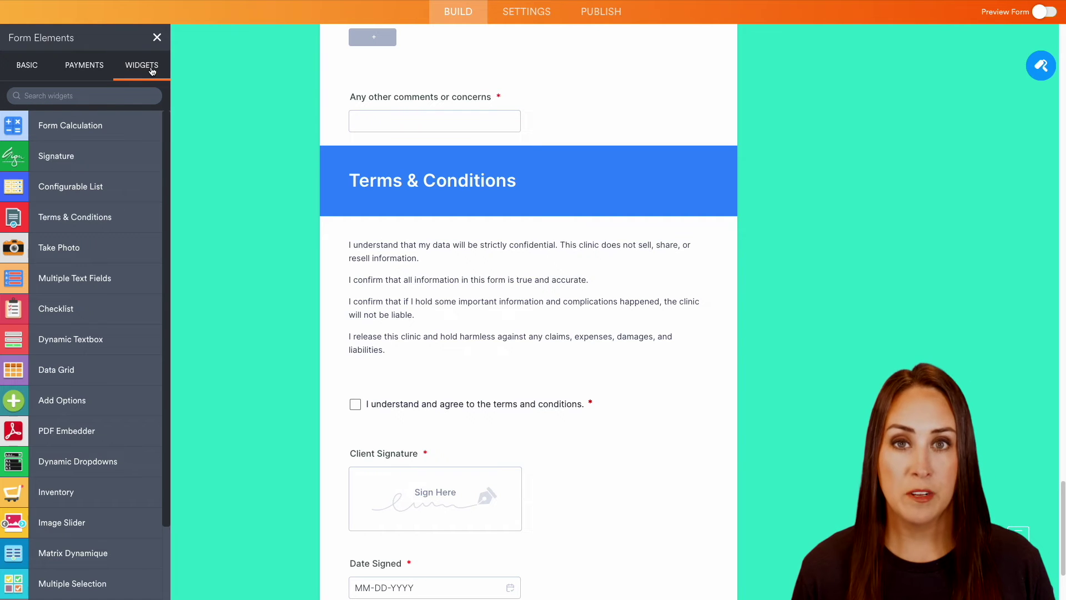
click(27, 64)
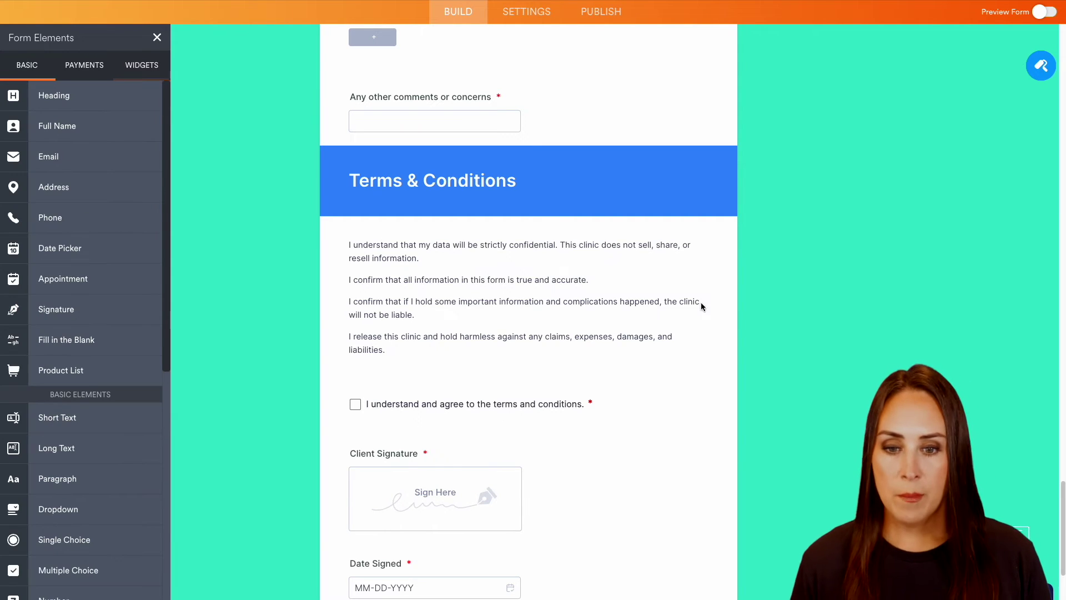
scroll(806, 355, down, 3)
scroll(806, 355, up, 5)
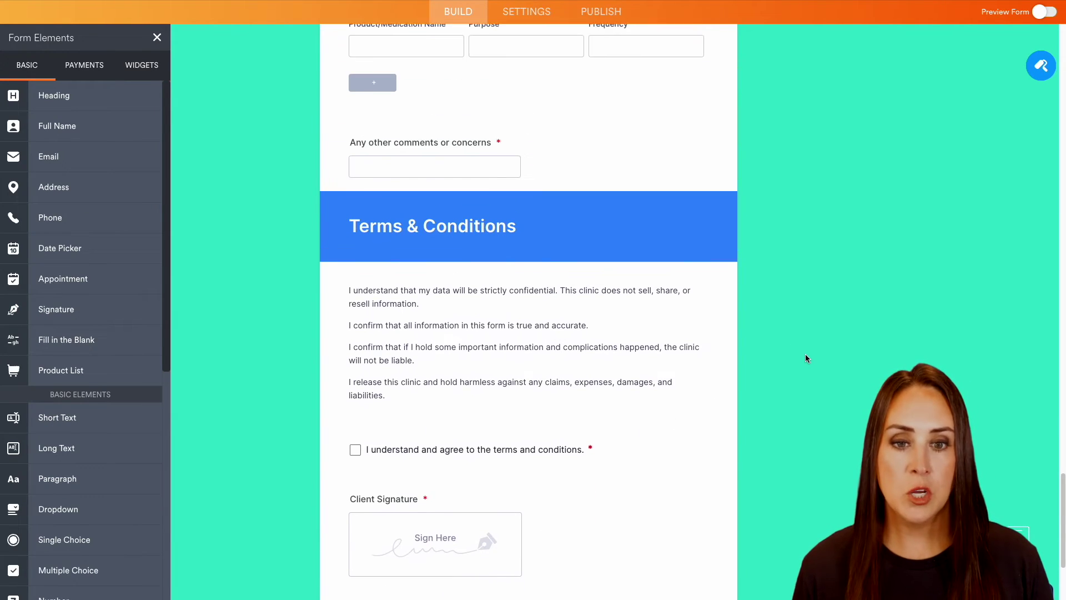
scroll(806, 358, up, 12)
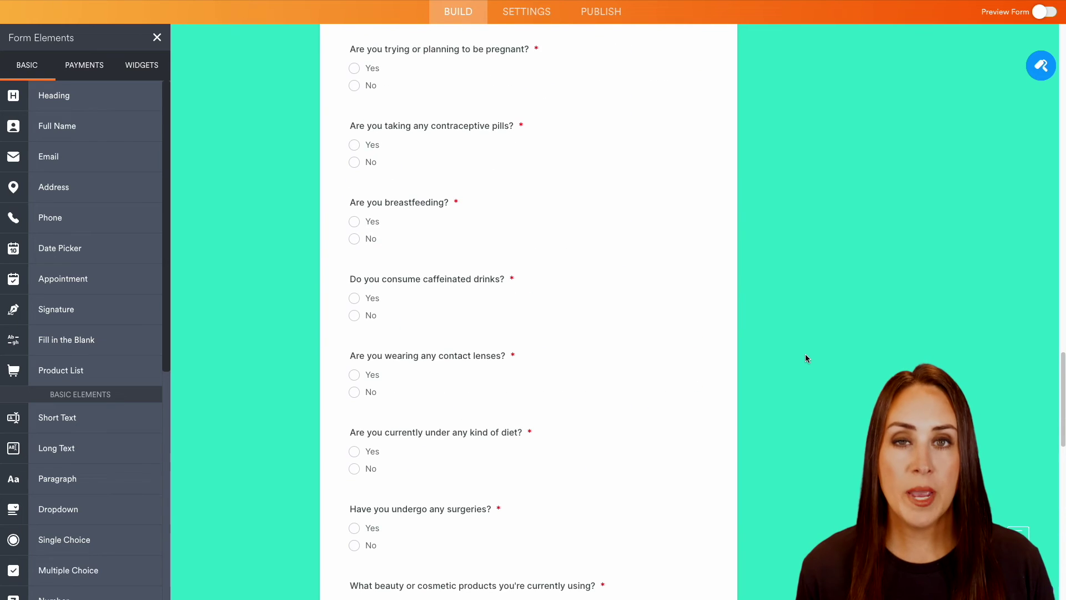
scroll(806, 358, up, 4)
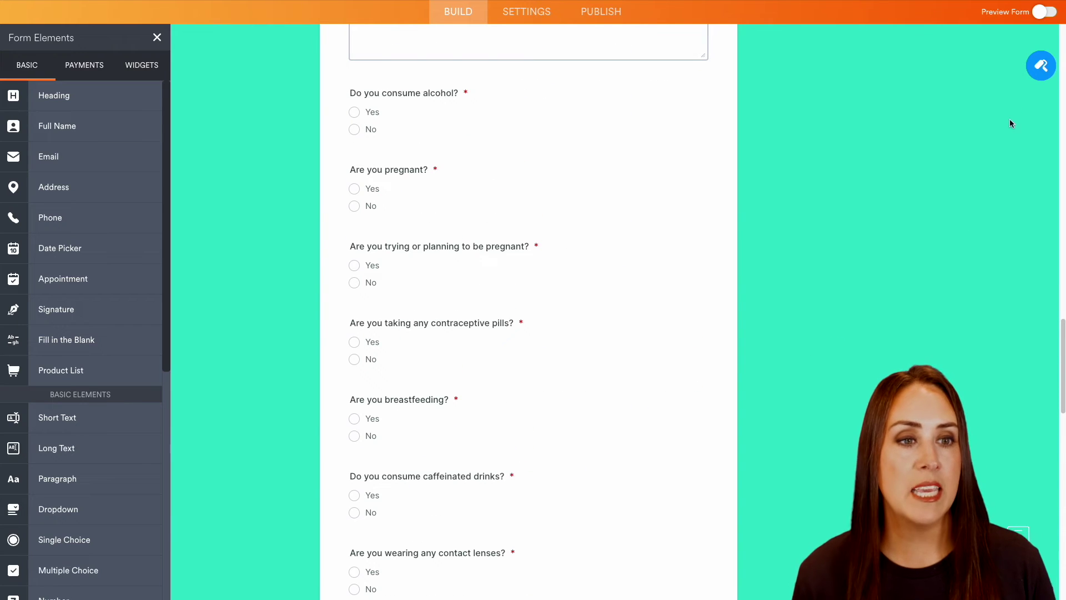
Set the page color to light purple #bfa0f5 in Form Designer's Colors.
click(1039, 74)
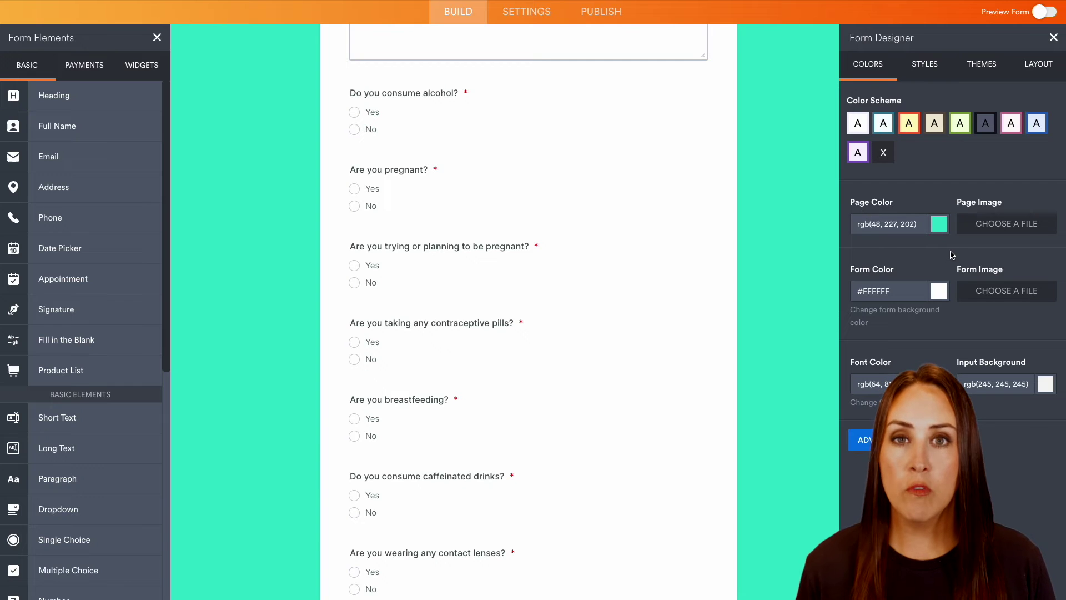
click(938, 225)
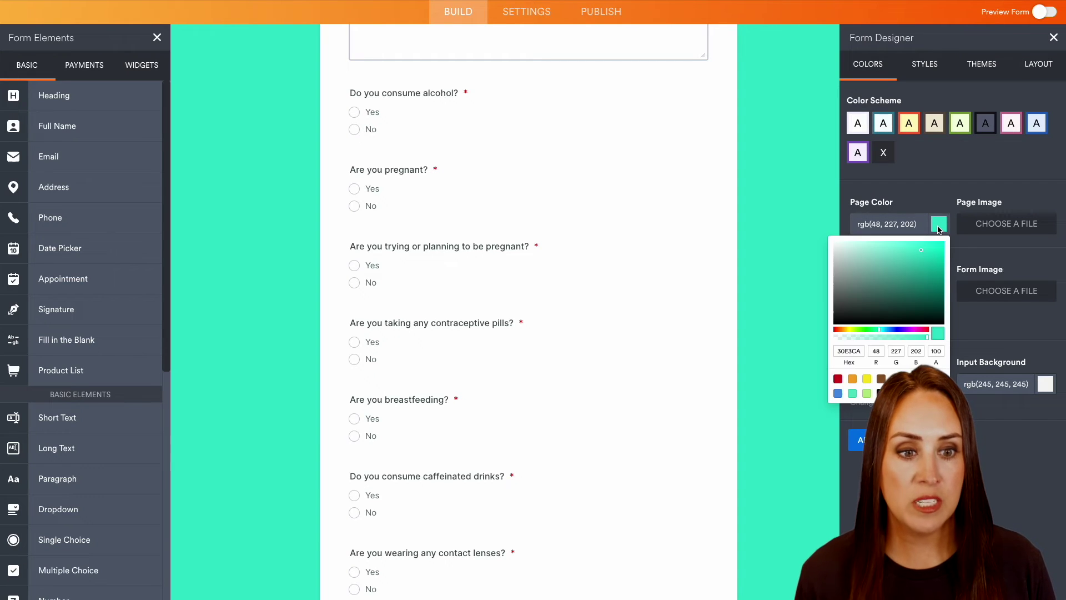
click(904, 330)
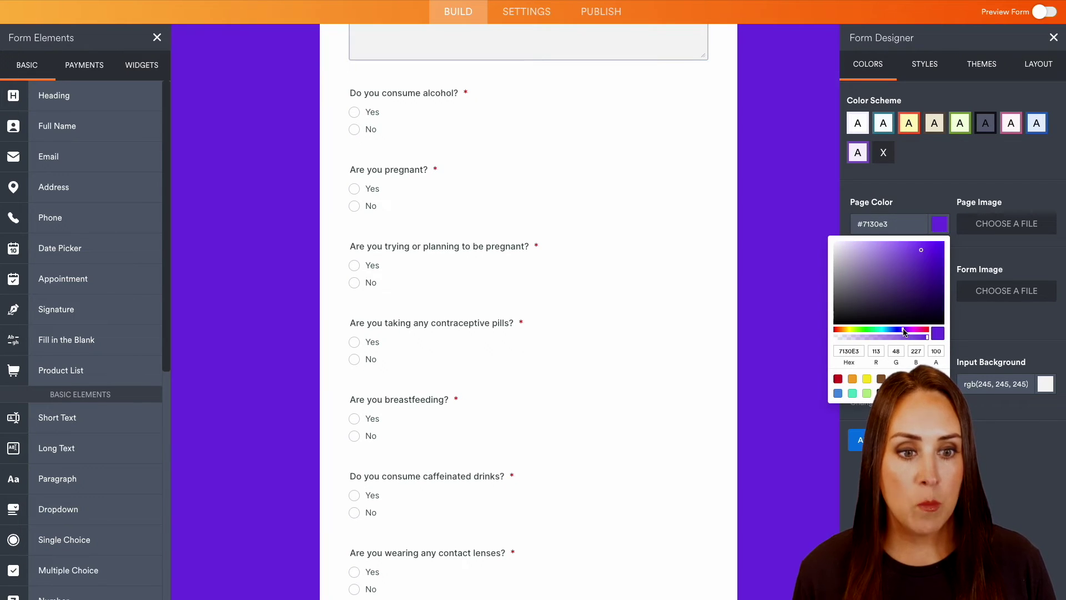
click(871, 246)
click(974, 240)
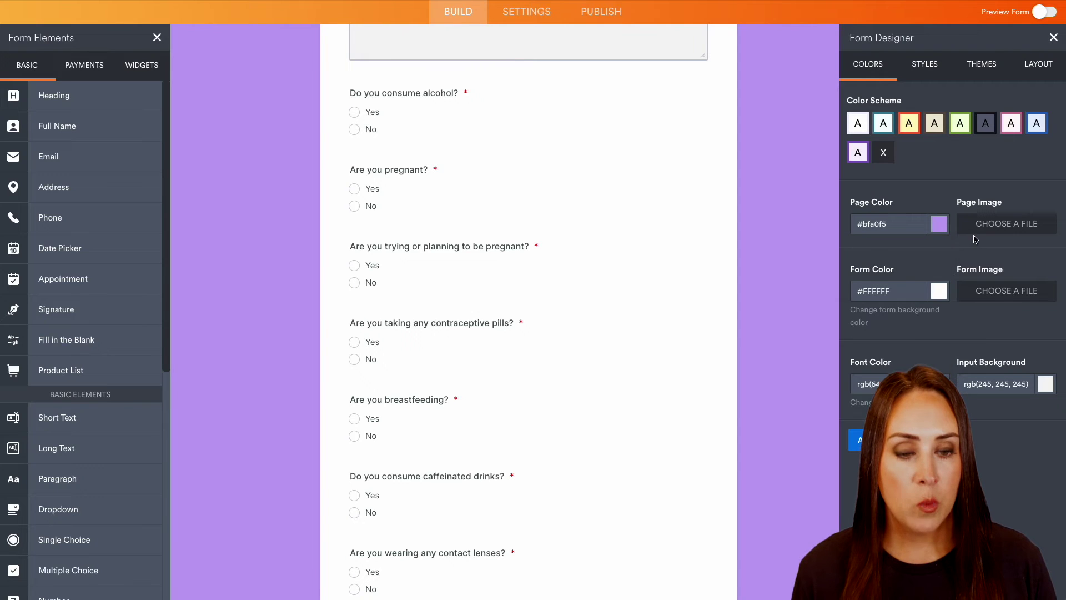
Set the form background color to light grey #f1efef.
click(939, 294)
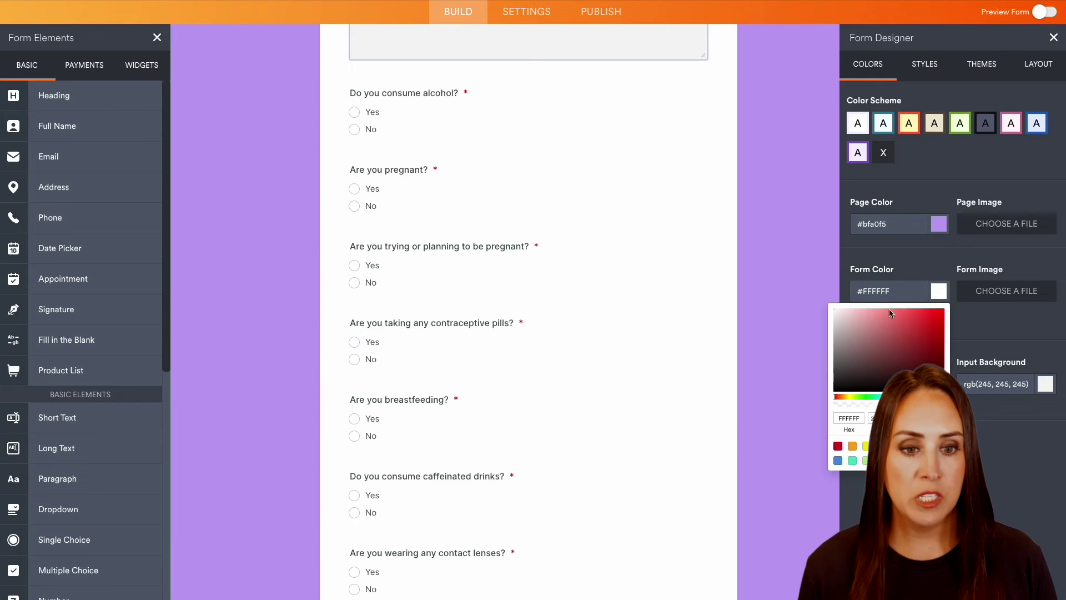
click(834, 315)
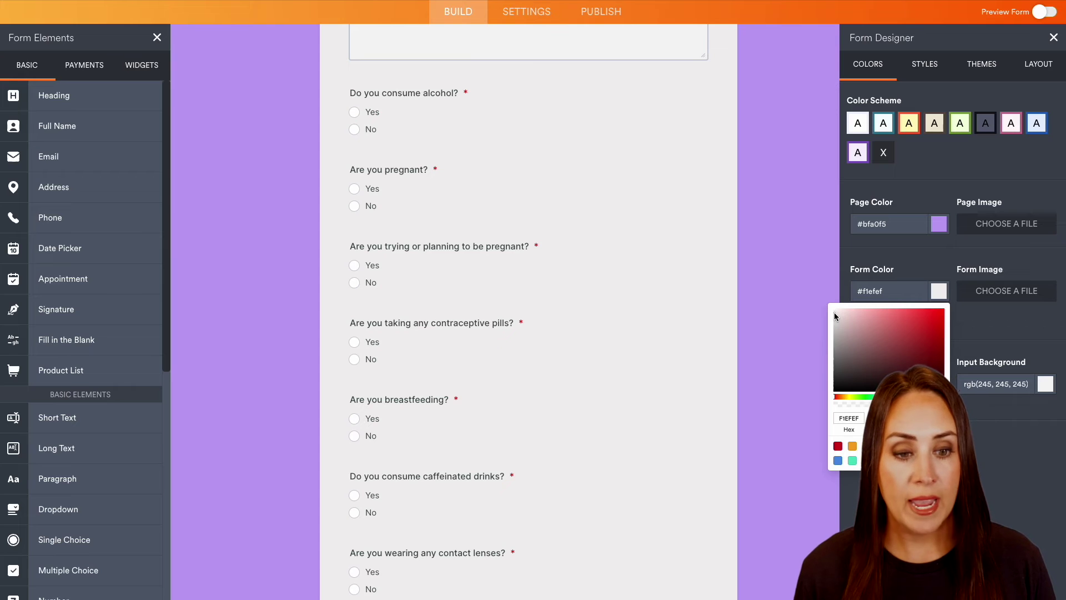
click(949, 255)
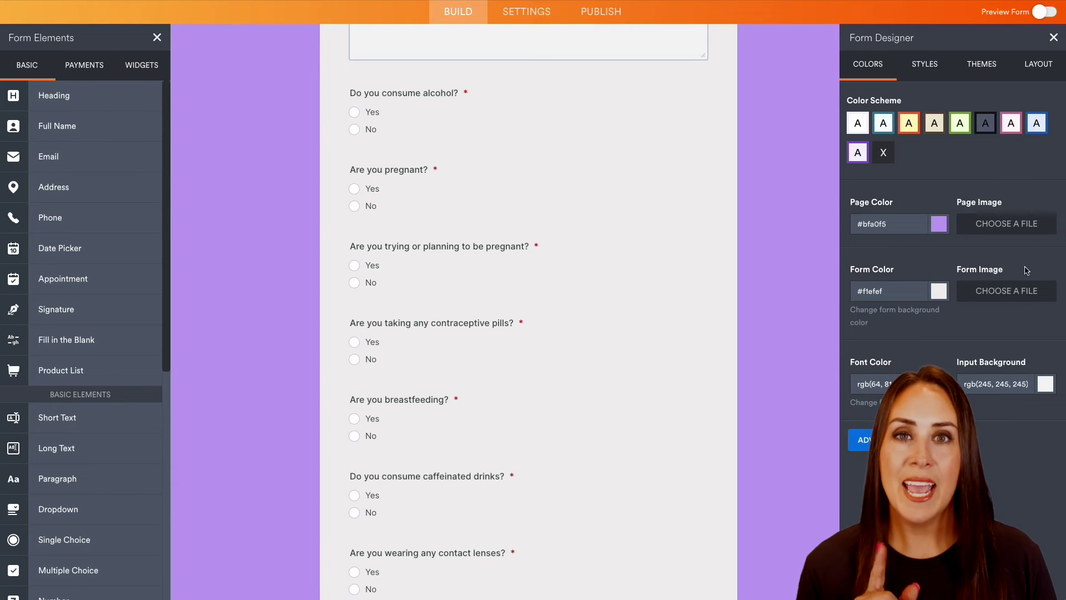
Visit Settings and Integrations, then reach the Publish page's Quick Share direct link.
click(529, 14)
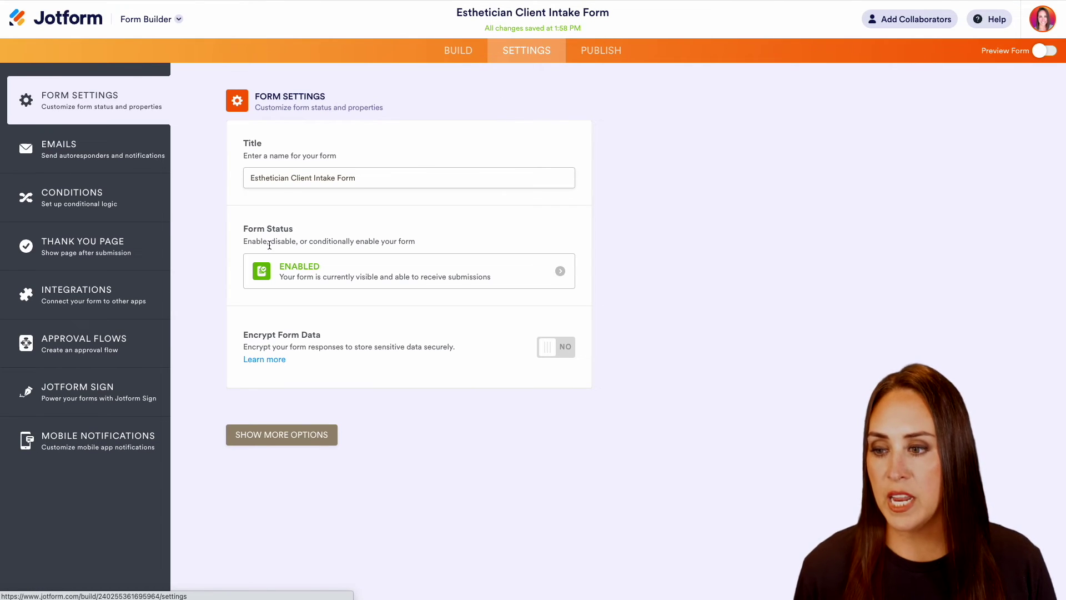
click(58, 294)
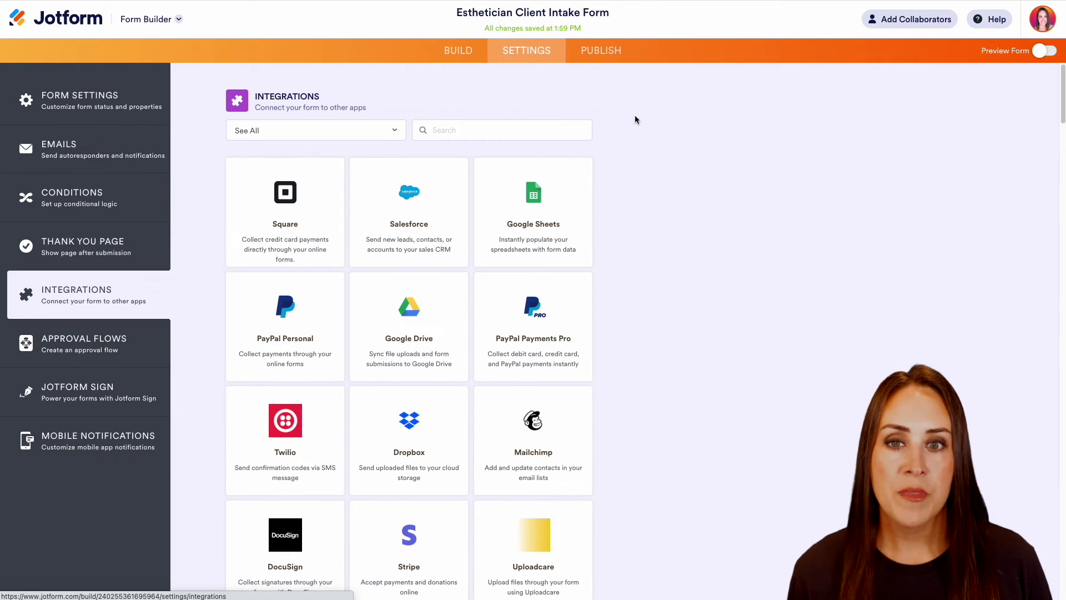
click(599, 52)
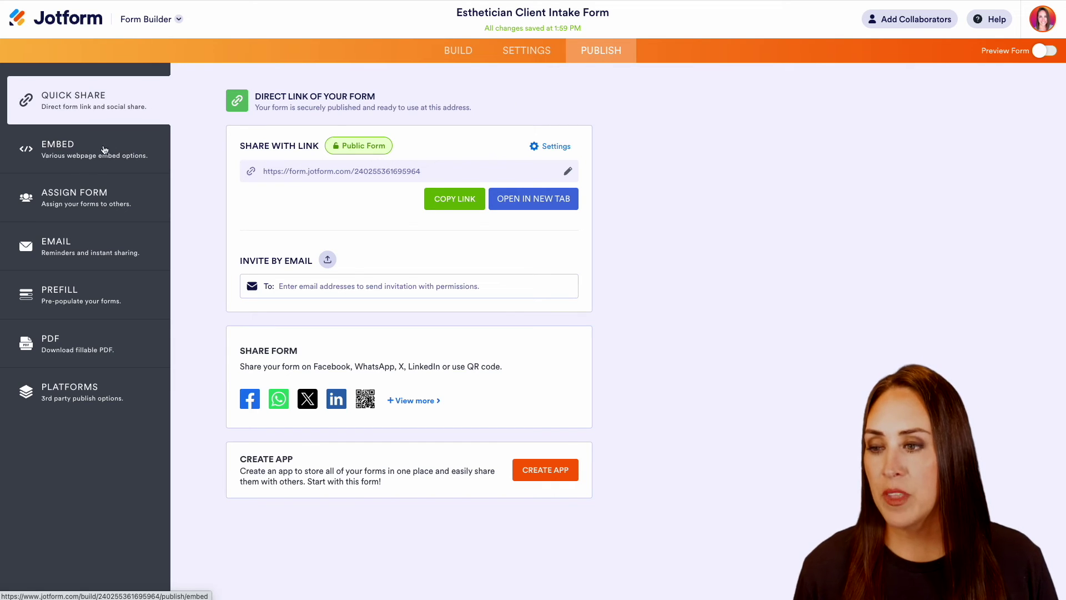
Copy the form's JavaScript embed code from the Embed section.
click(71, 150)
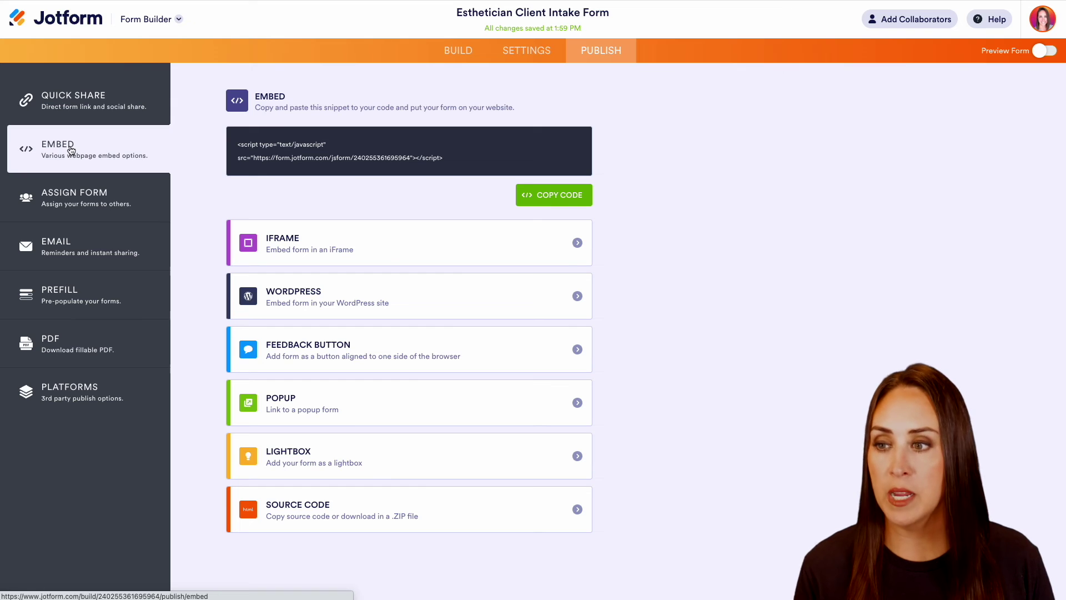
click(572, 200)
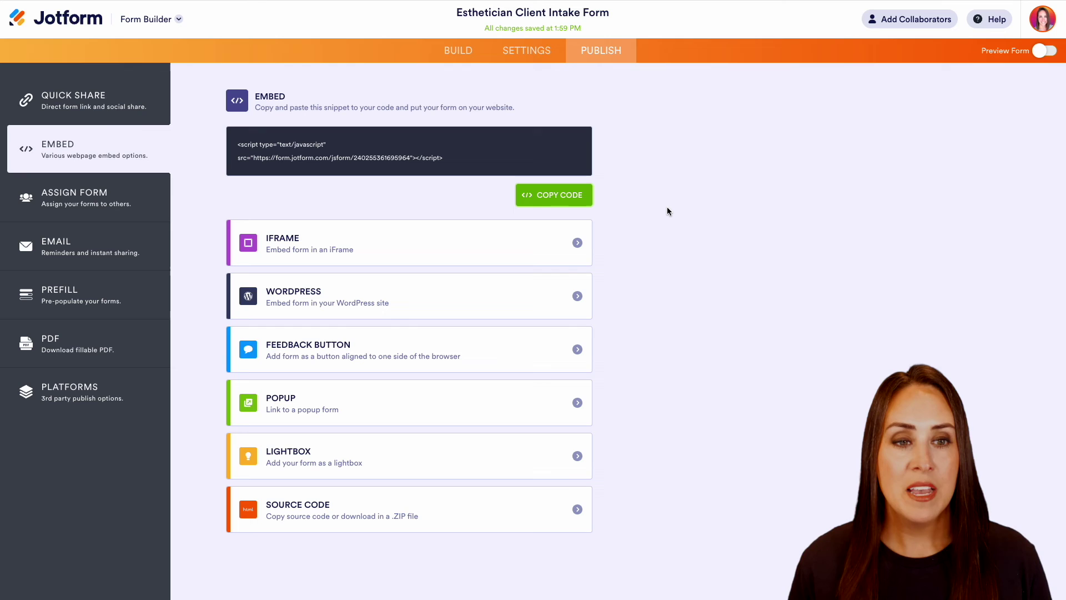
Preview the form full-screen, auto-fill it with sample answers, and scroll to the bottom.
click(1045, 52)
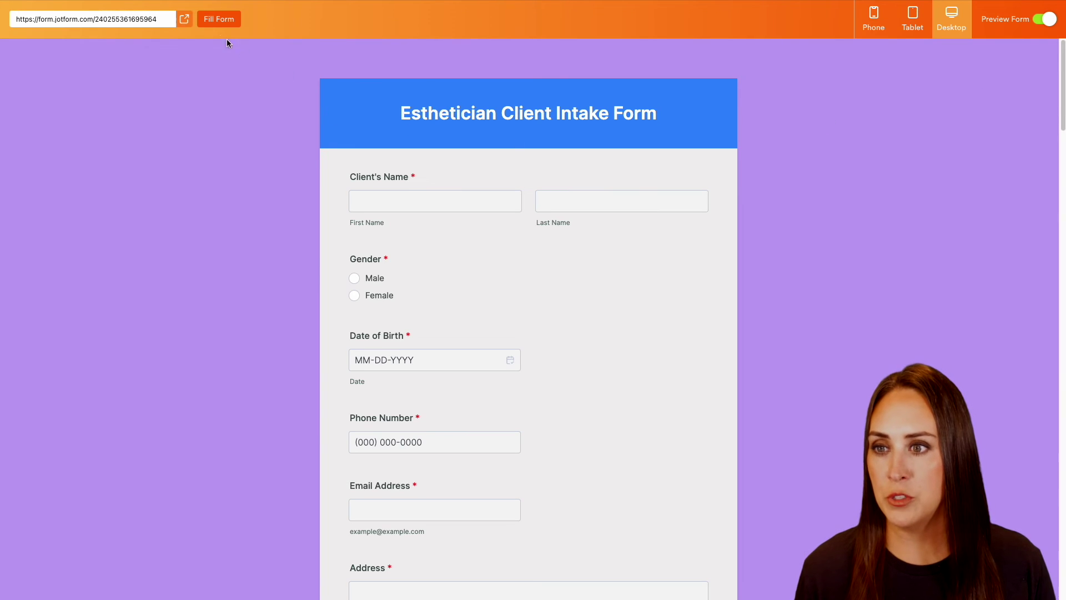
click(209, 23)
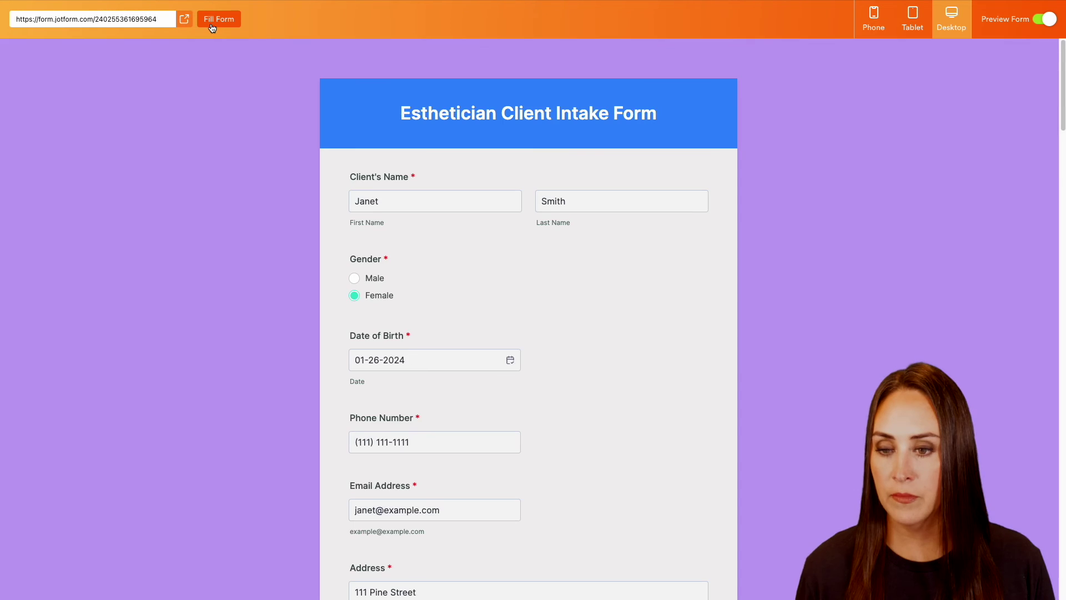
scroll(282, 386, down, 9)
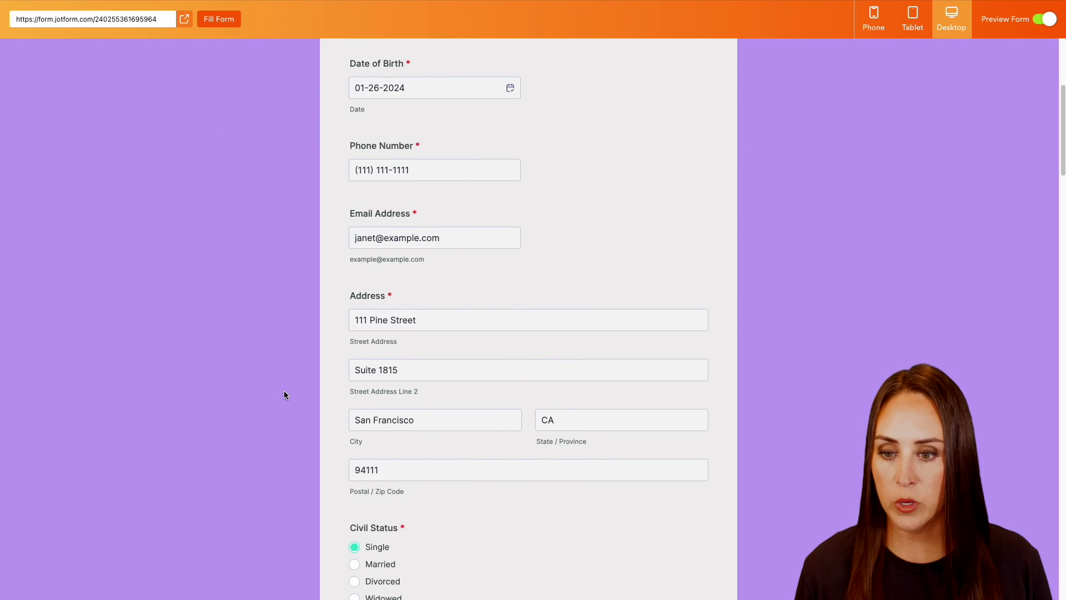
scroll(284, 392, down, 10)
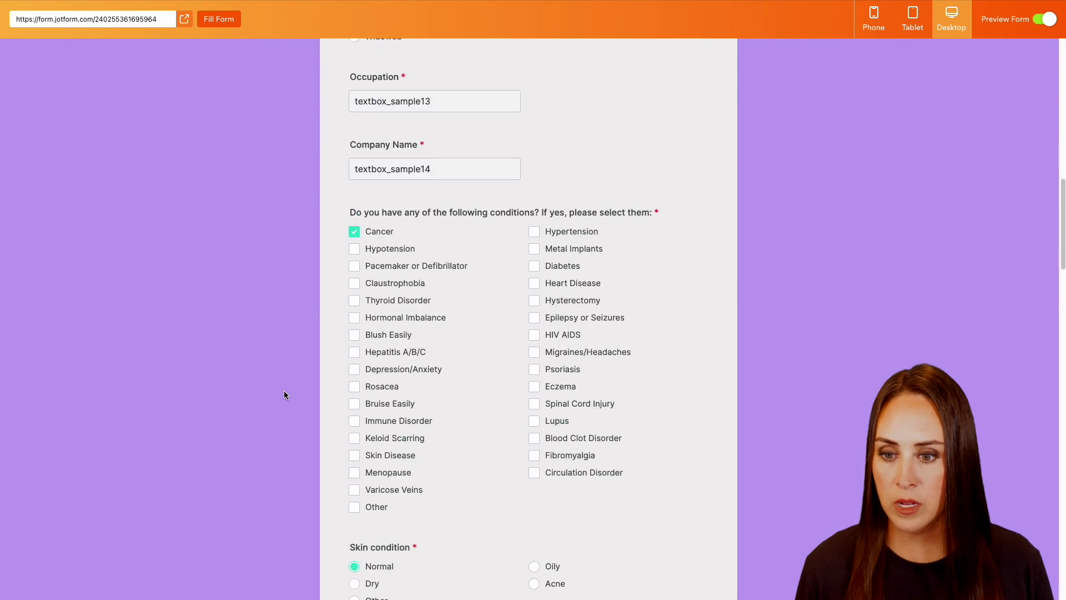
scroll(284, 394, down, 9)
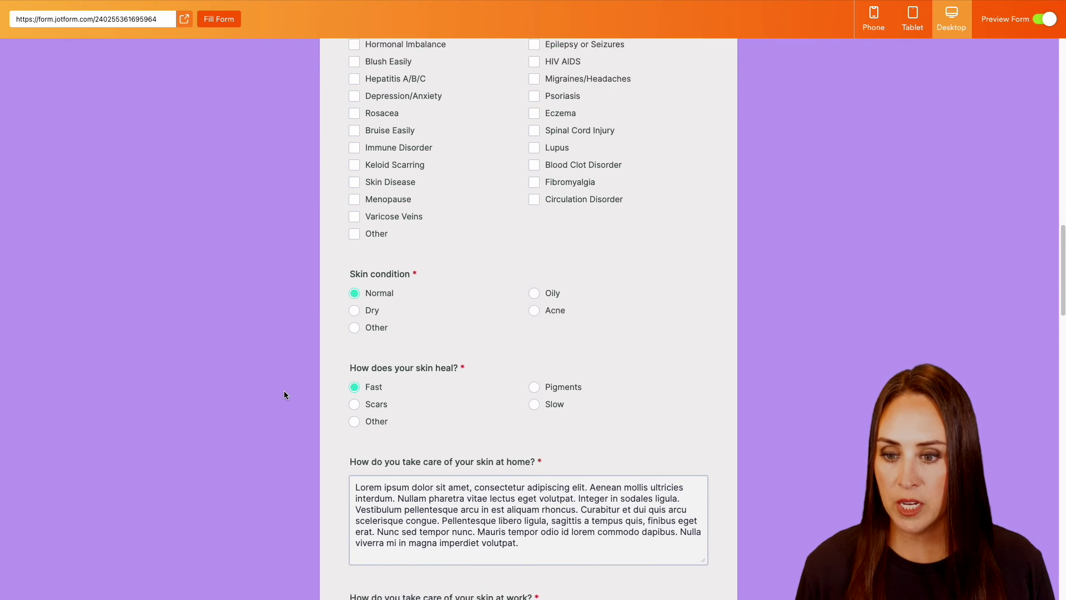
scroll(284, 395, down, 16)
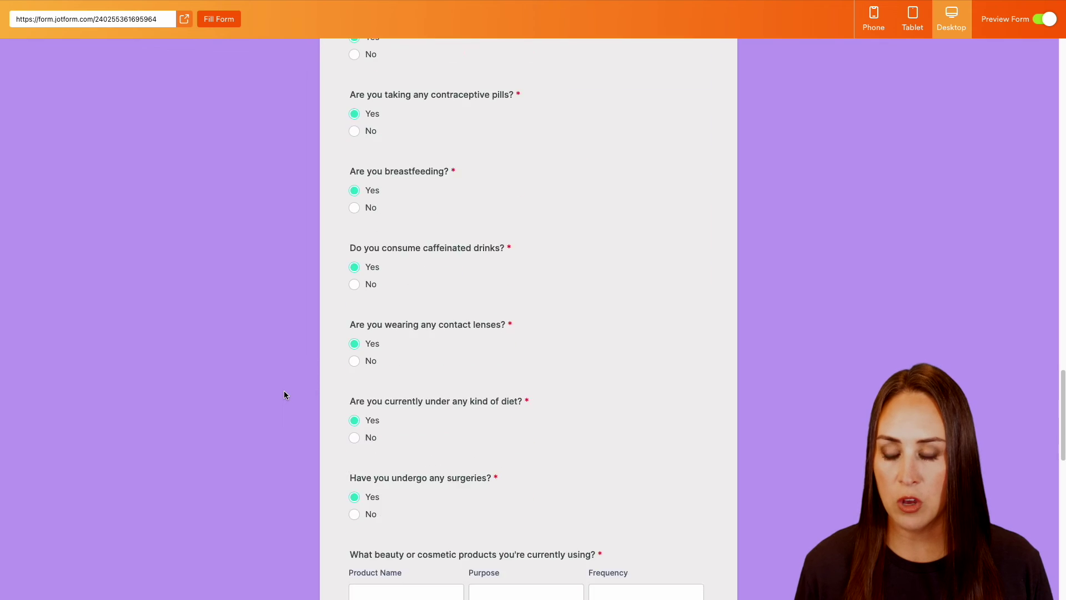
scroll(284, 394, down, 7)
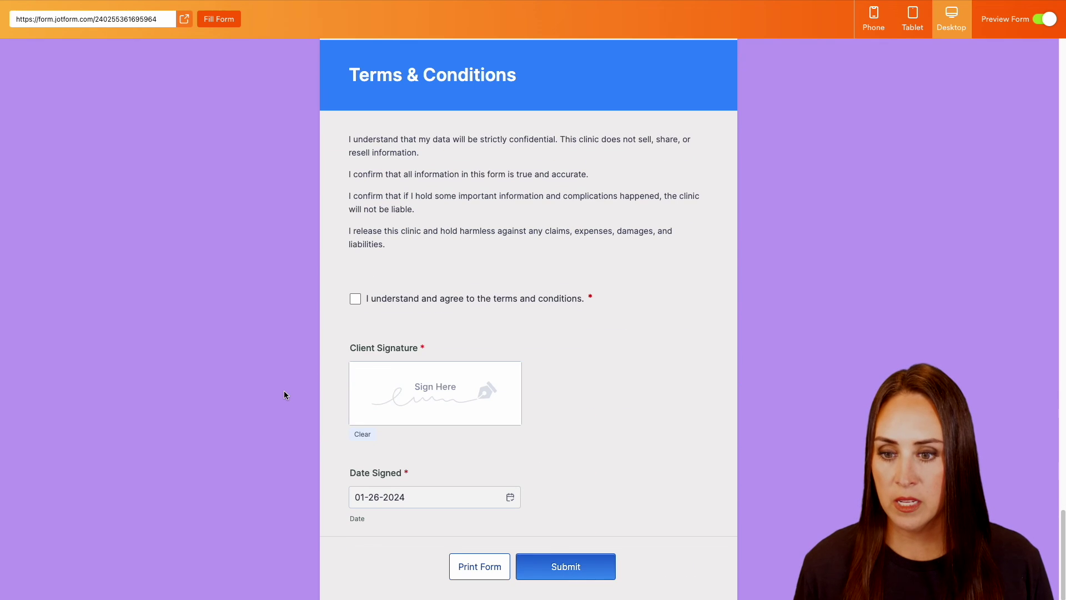
Accept the terms, draw a client signature, and submit the test entry.
click(356, 299)
mouse_move(416, 372)
mouse_down()
mouse_move(425, 402)
mouse_move(450, 377)
mouse_up()
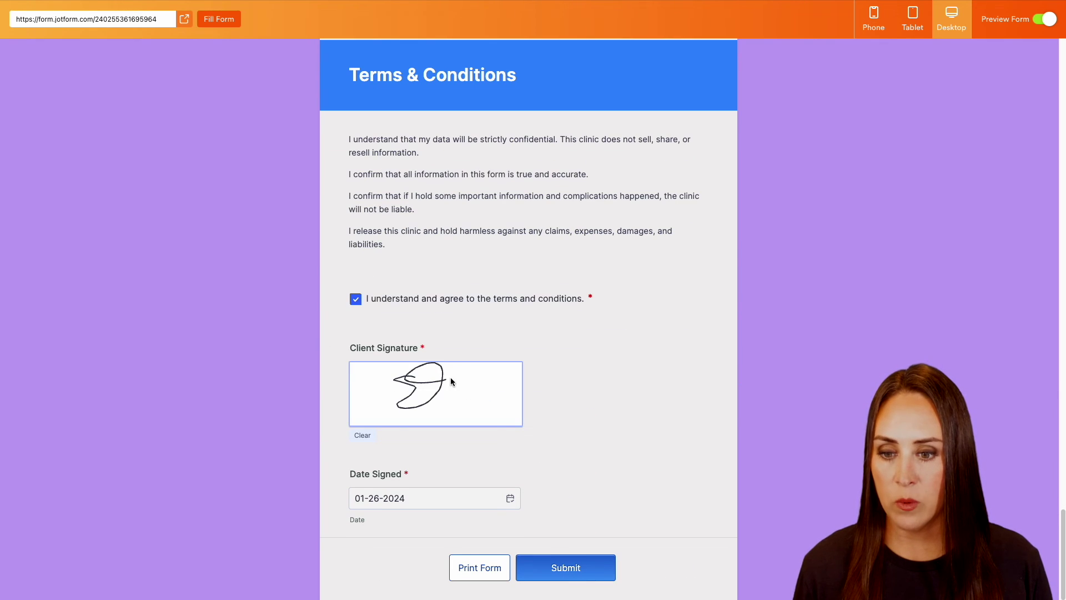
click(570, 572)
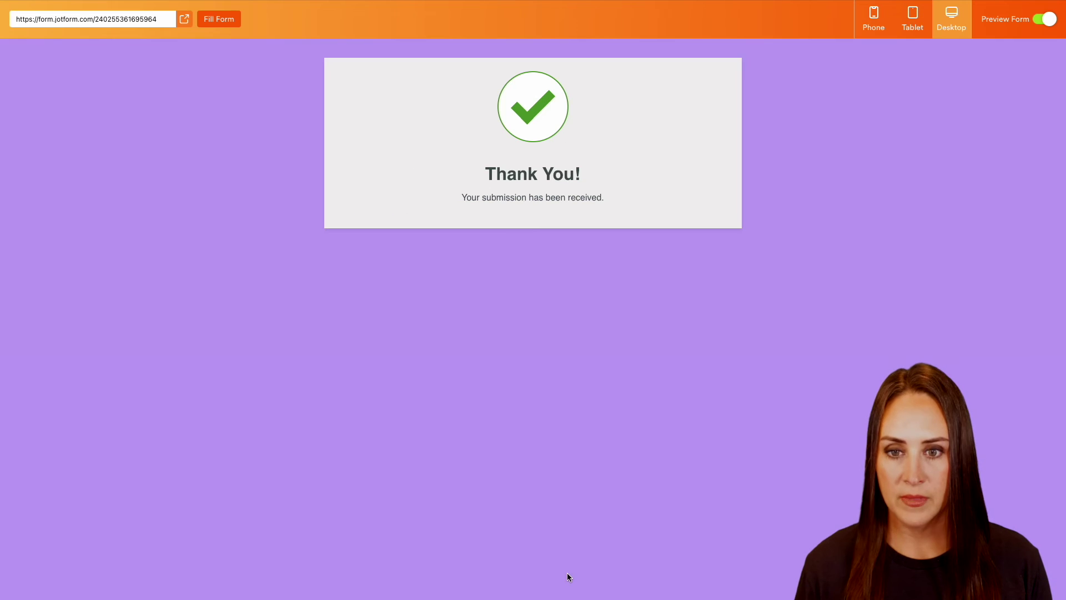
Exit preview and view the form's submissions in Jotform Tables.
click(1046, 20)
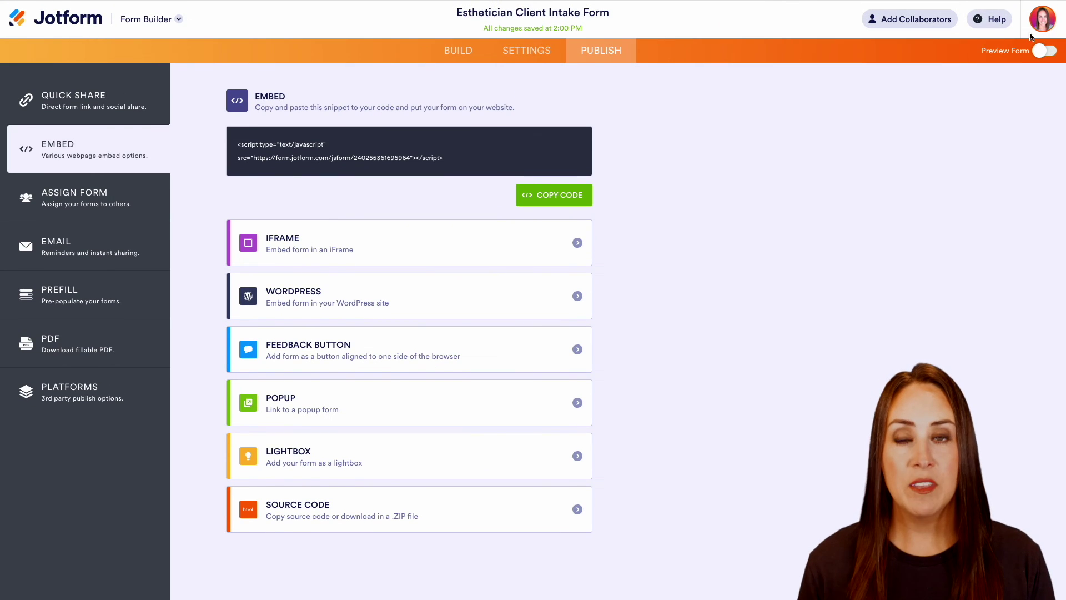
click(147, 21)
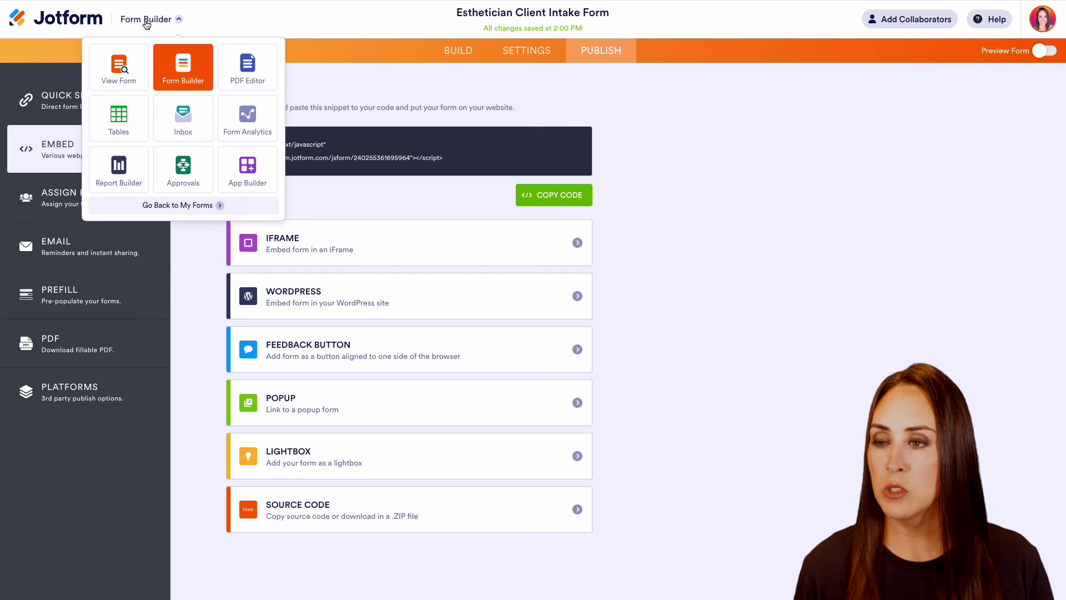
click(120, 129)
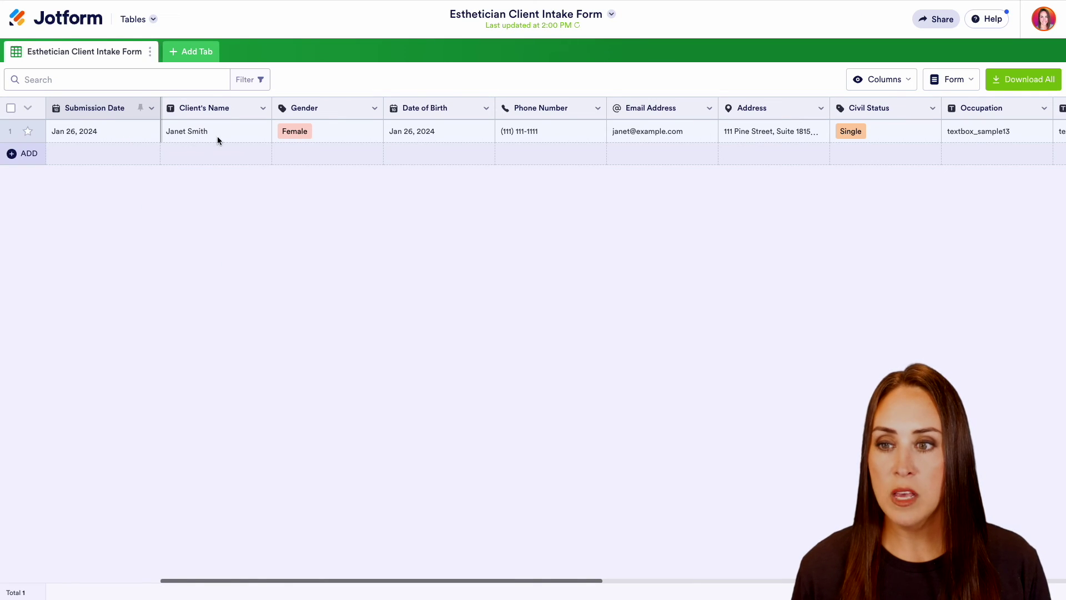